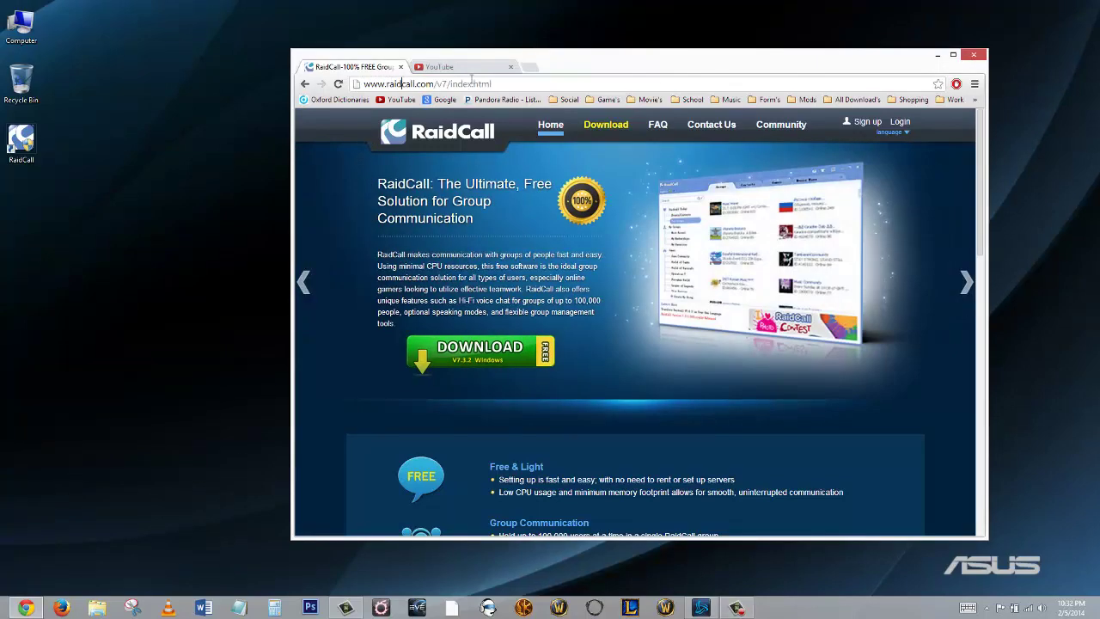
Trim the Chrome address down to raidcall.com and load the RaidCall site.
left_click_drag(437, 84, 492, 84)
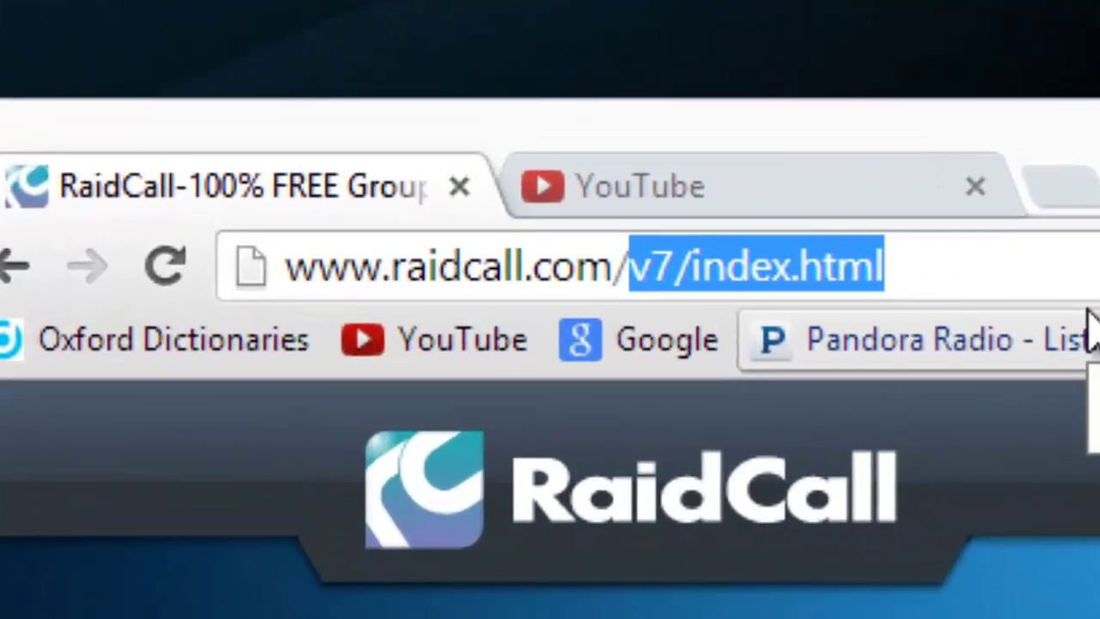
key("BackSpace")
key("Return")
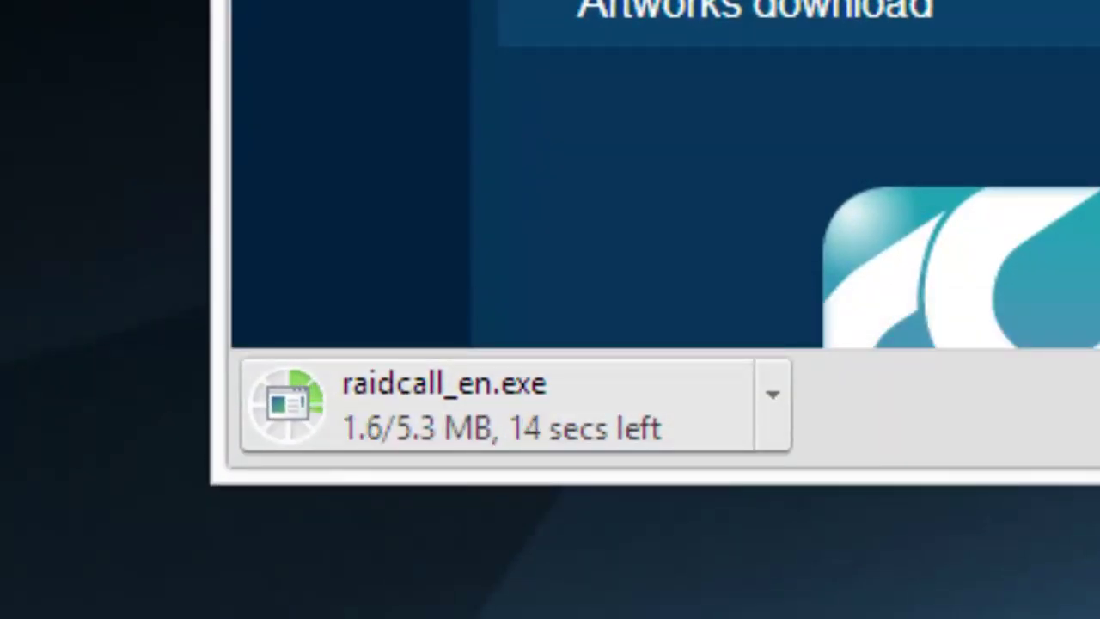
Launch the downloaded raidcall_en.exe installer and keep English as the setup language.
left_click(555, 414)
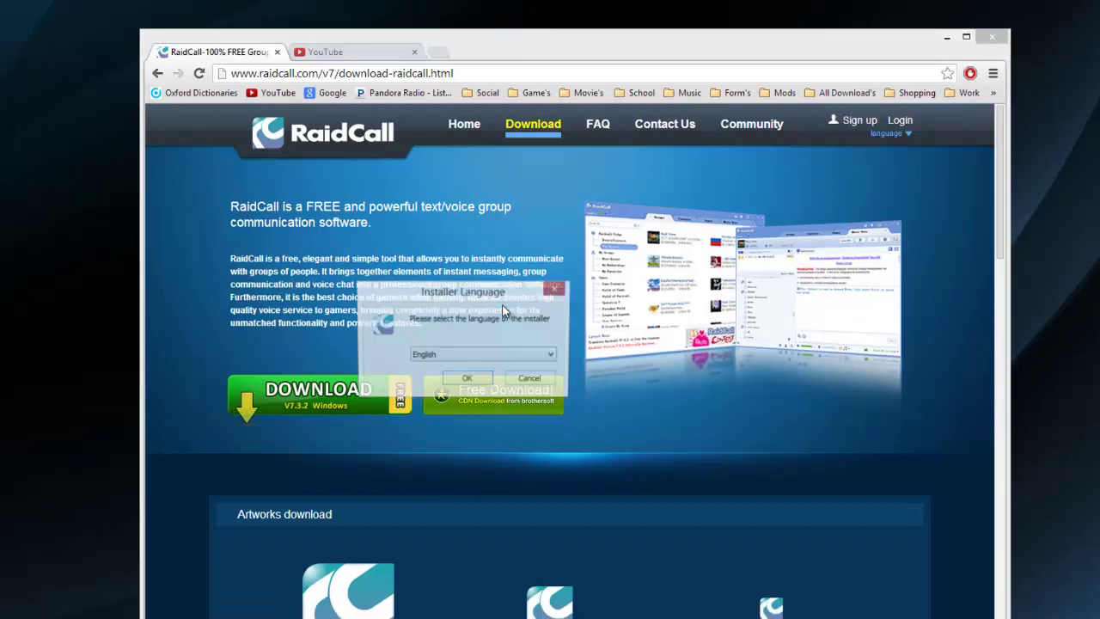
left_click(433, 363)
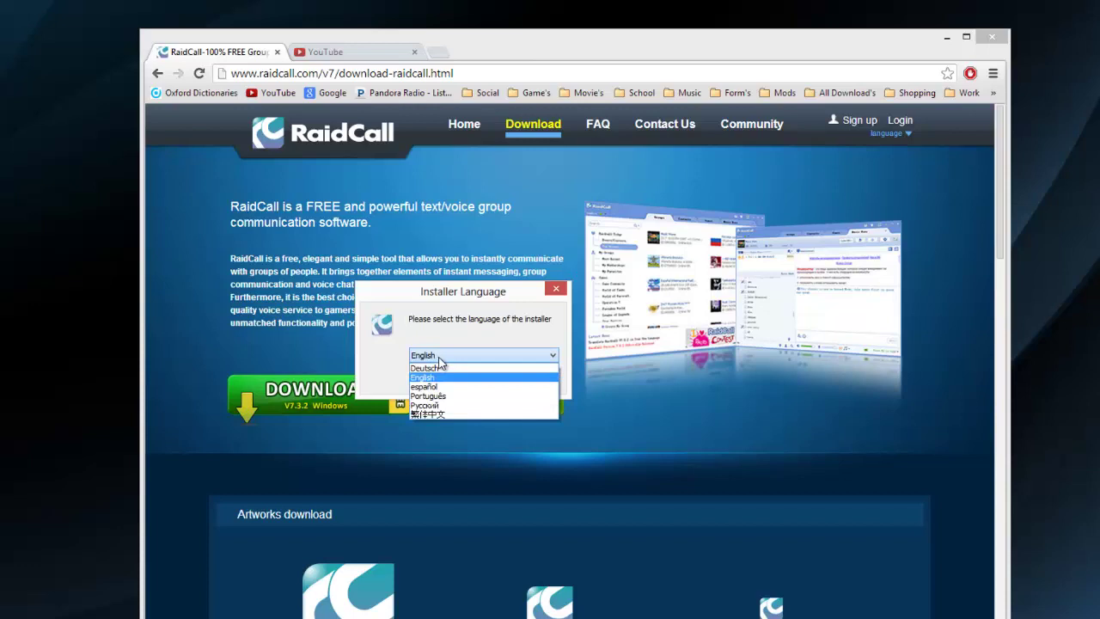
left_click(439, 359)
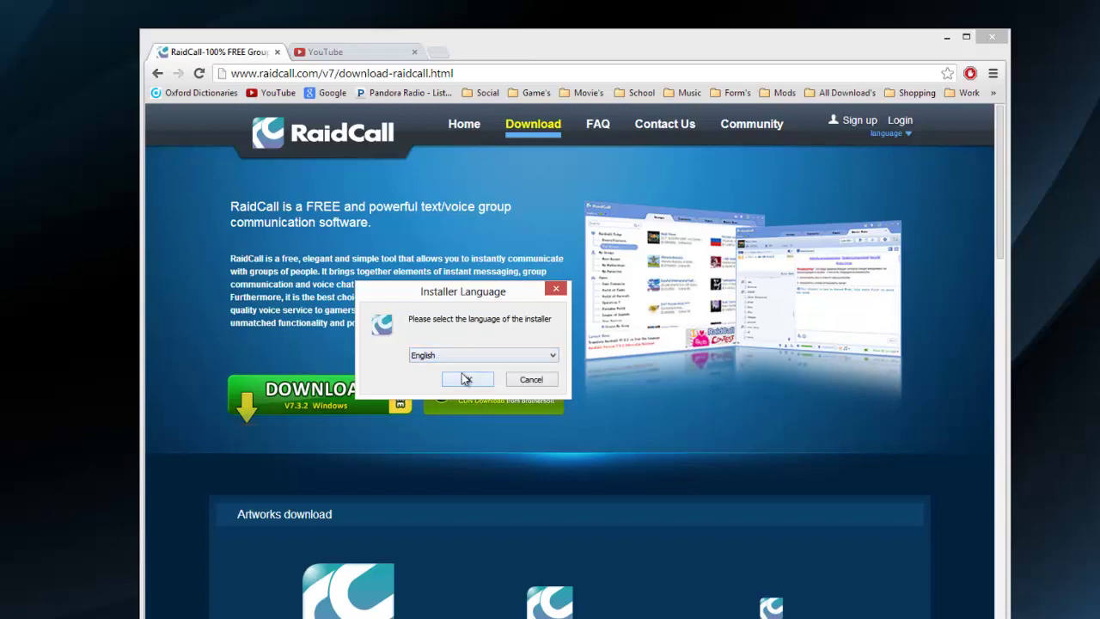
left_click(465, 379)
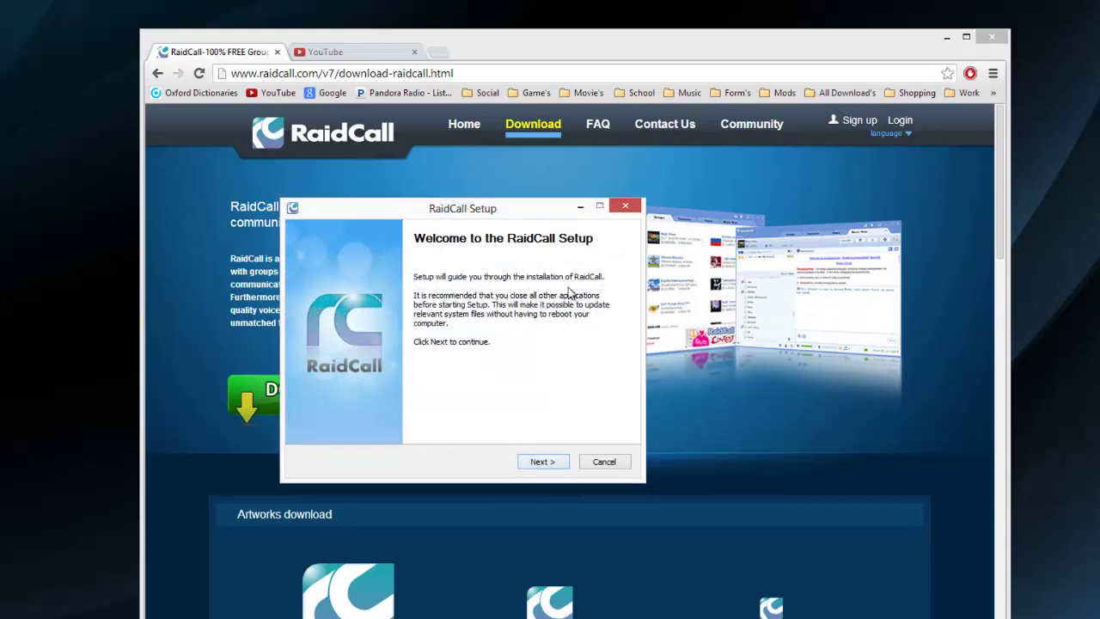
Accept the license, keep the default C:\Program Files (x86)\RaidCall folder and install RaidCall.
left_click(551, 463)
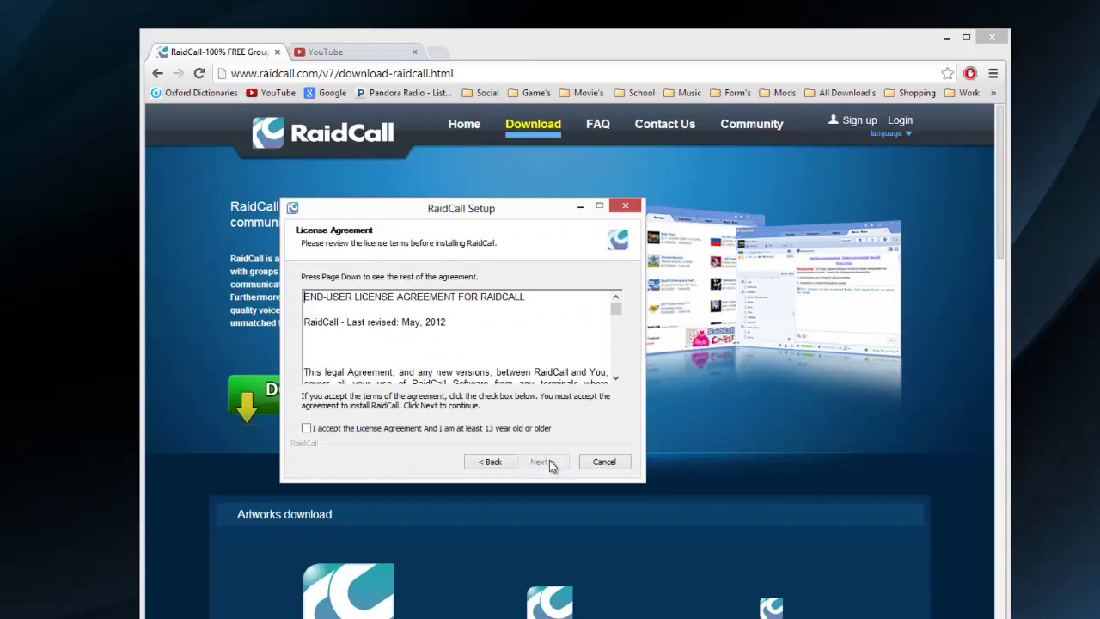
left_click(305, 429)
left_click(553, 463)
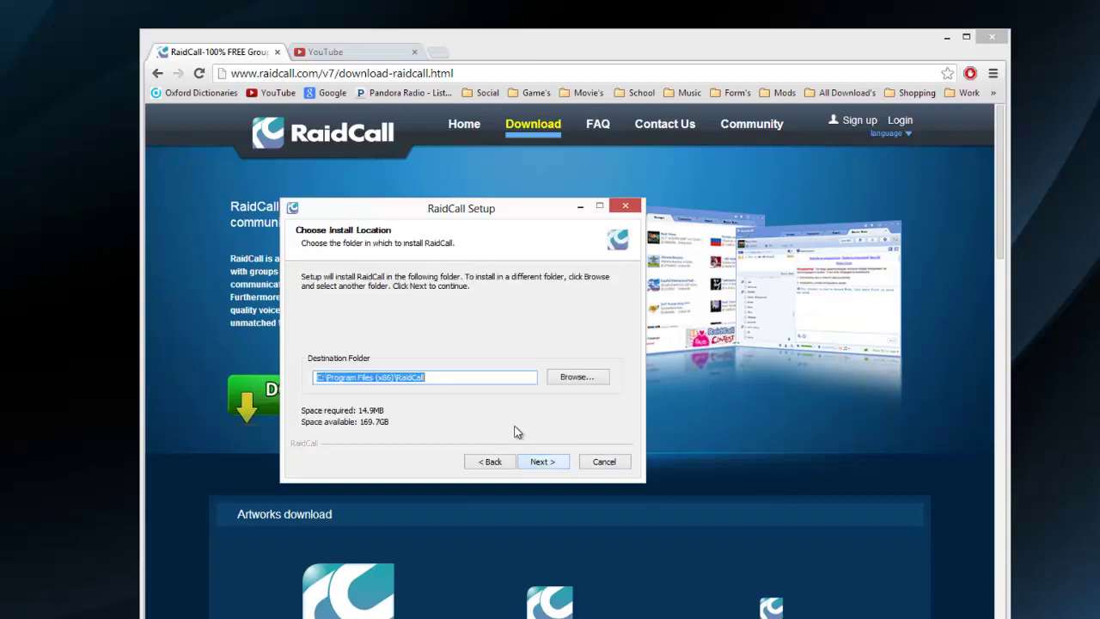
left_click(421, 383)
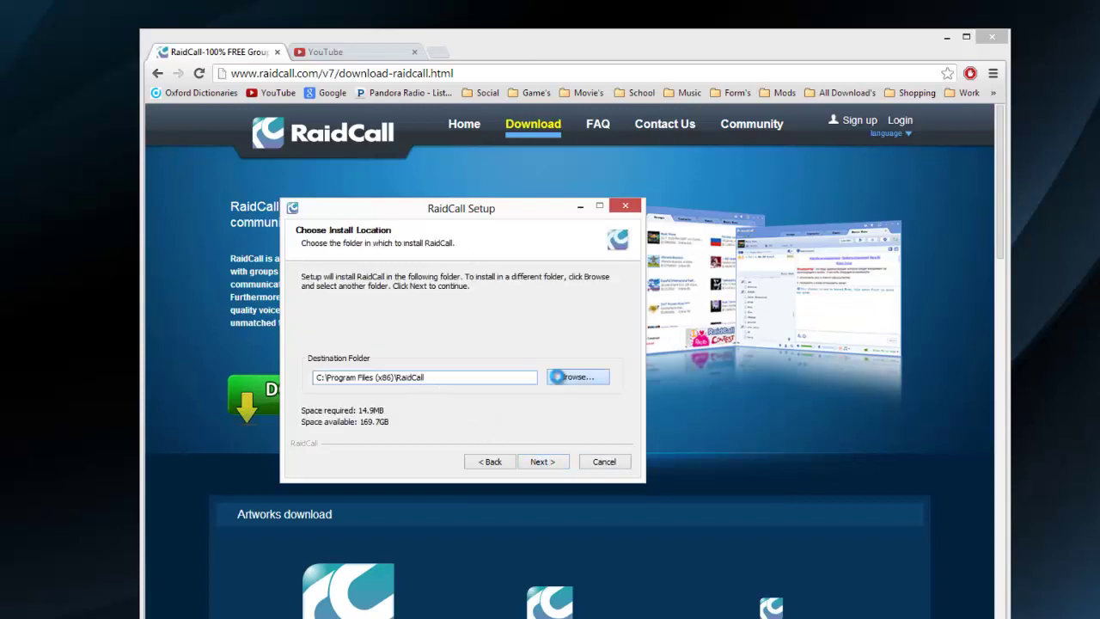
left_click(542, 464)
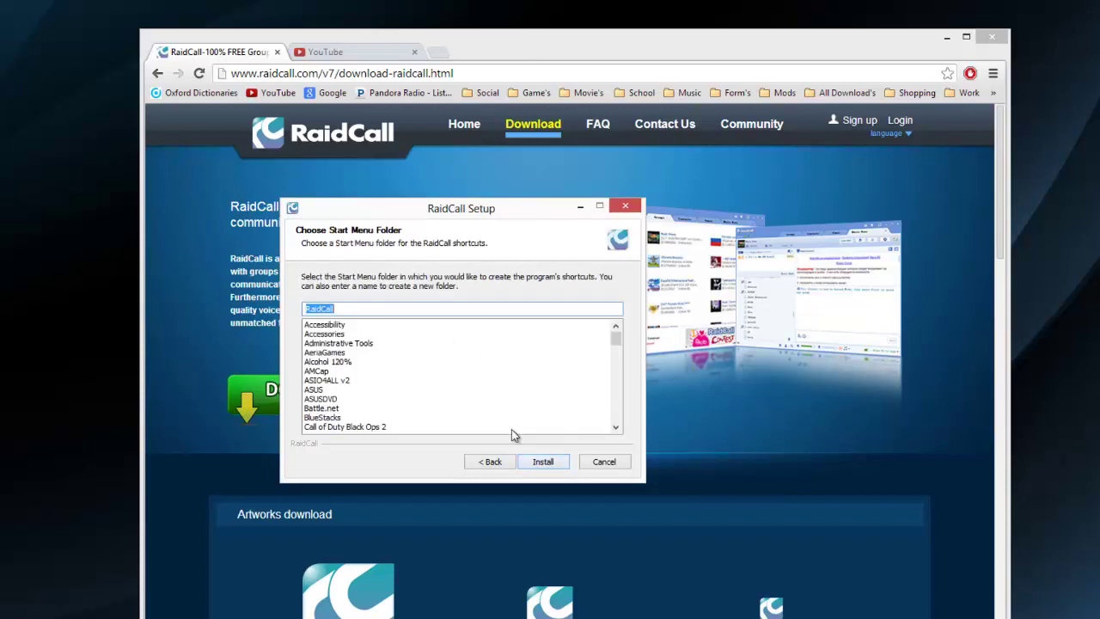
left_click(543, 460)
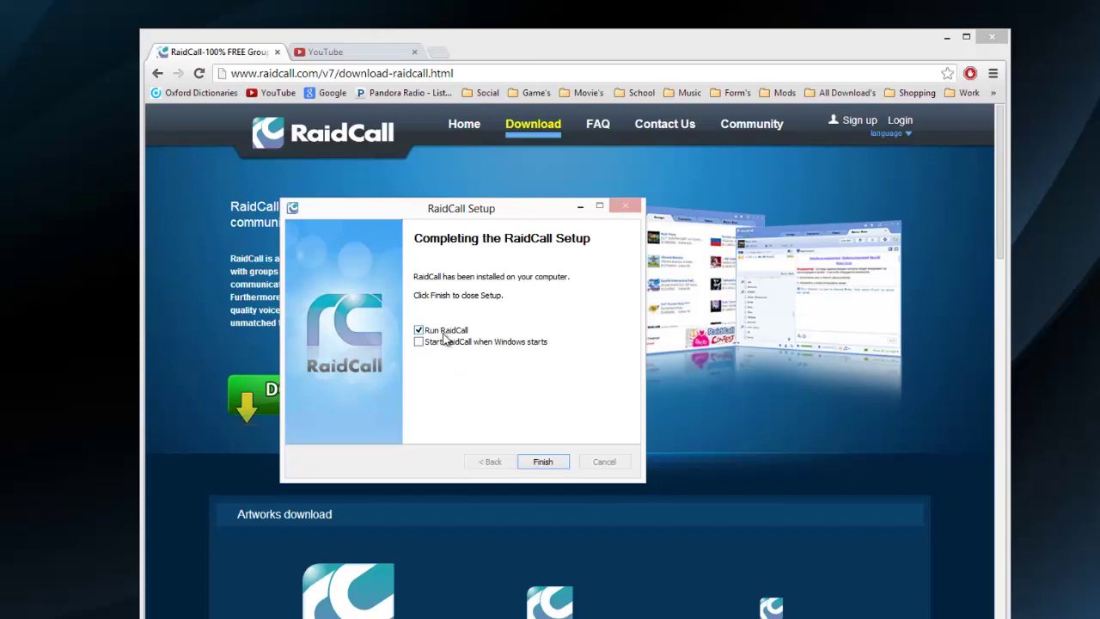
Launch RaidCall and register a new account, filling in the form and agreeing to the terms.
left_click(537, 464)
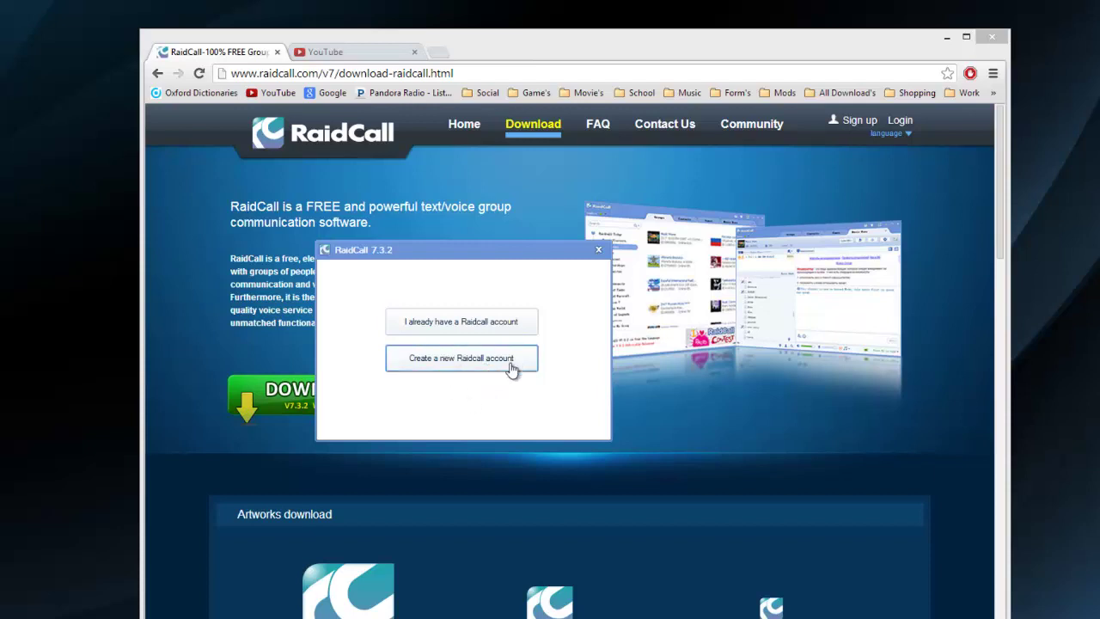
left_click(446, 367)
type("Simpl")
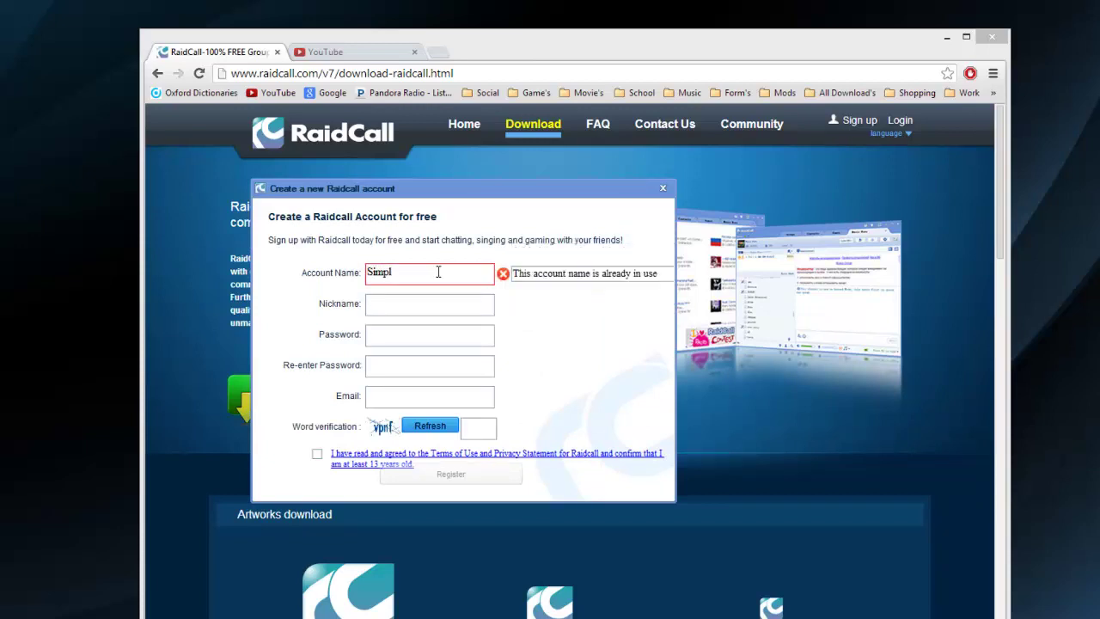
type("o")
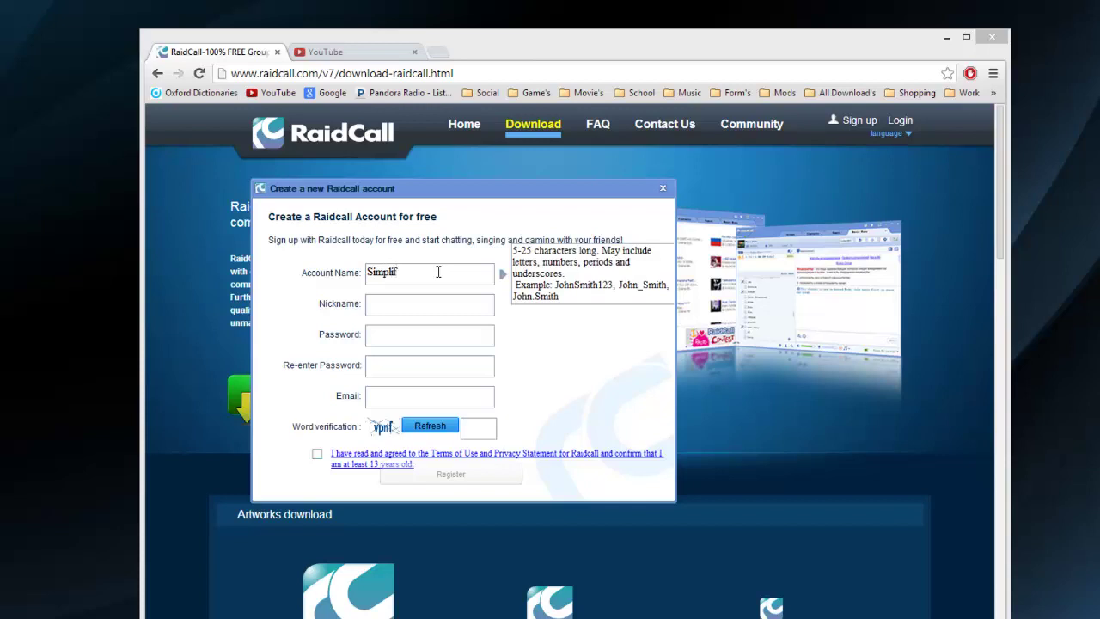
key("Tab")
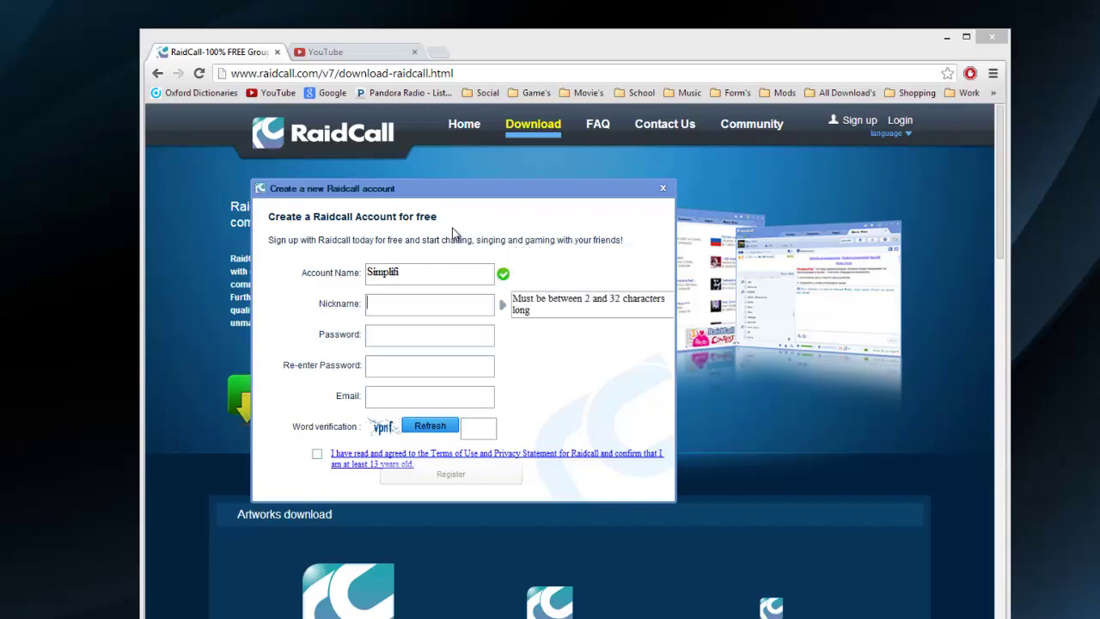
type("Simplifi")
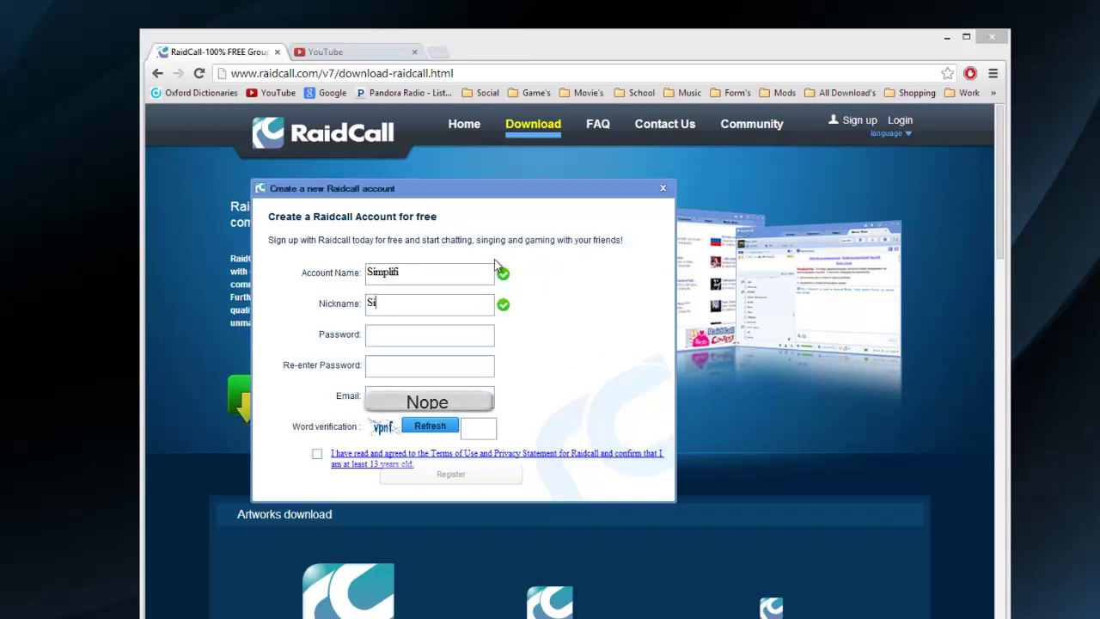
left_click(317, 453)
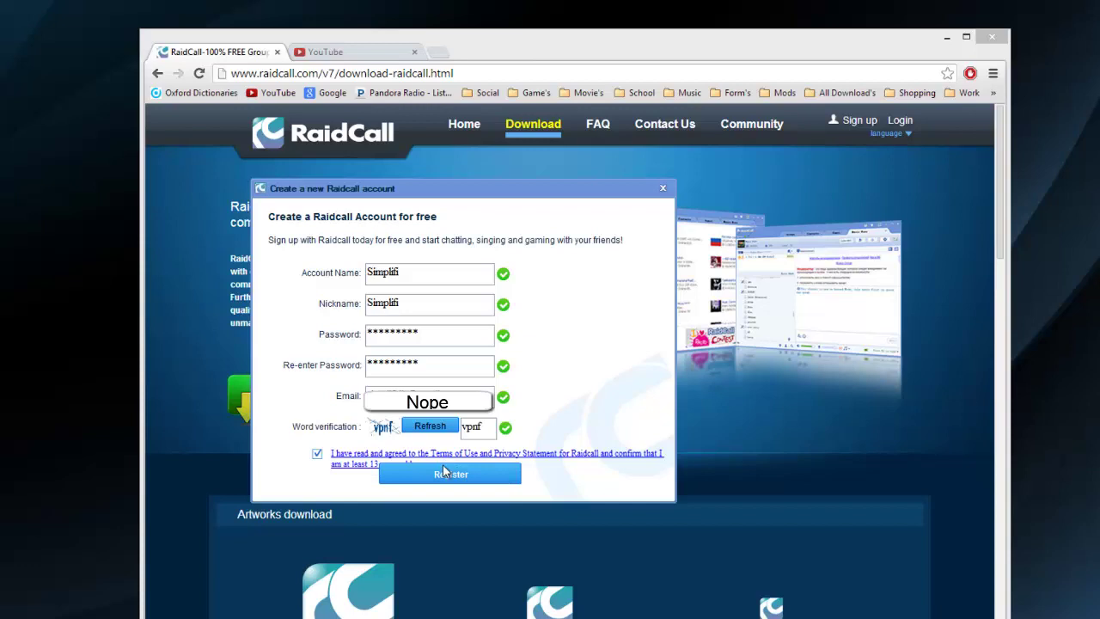
left_click(477, 478)
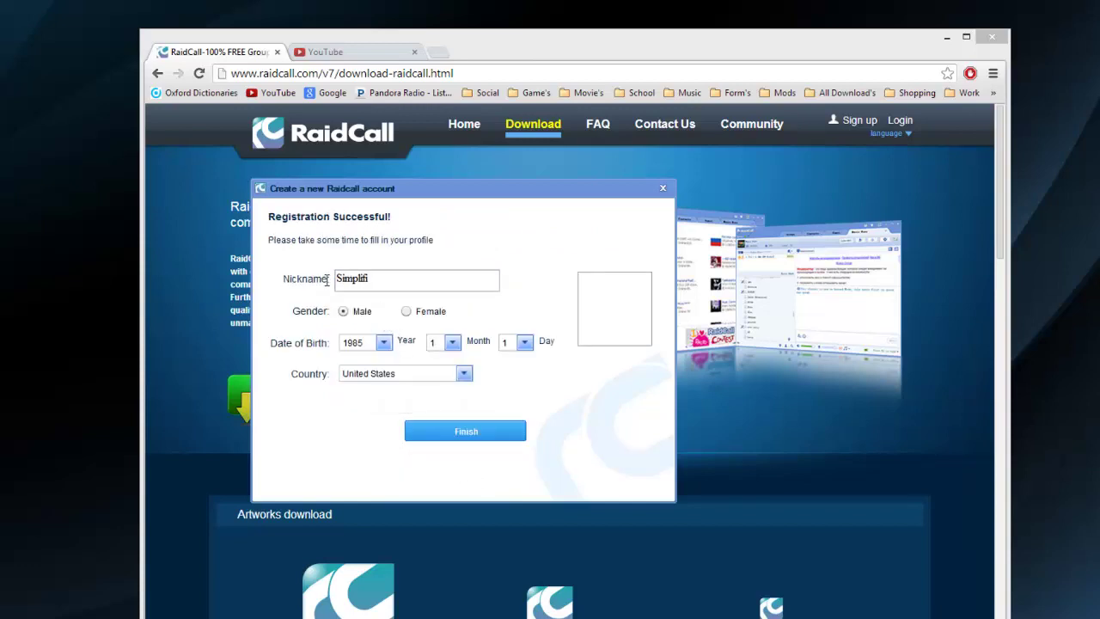
Pick a birth year for the profile, then sign in with automatic sign-in enabled.
left_click(383, 342)
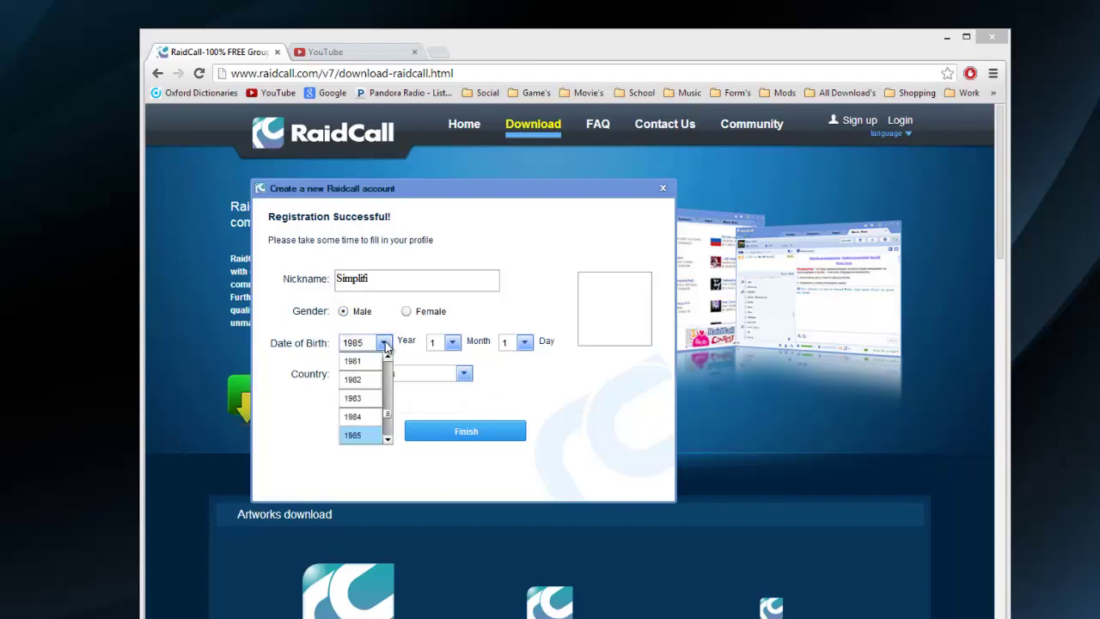
scroll(369, 411, "down", 1)
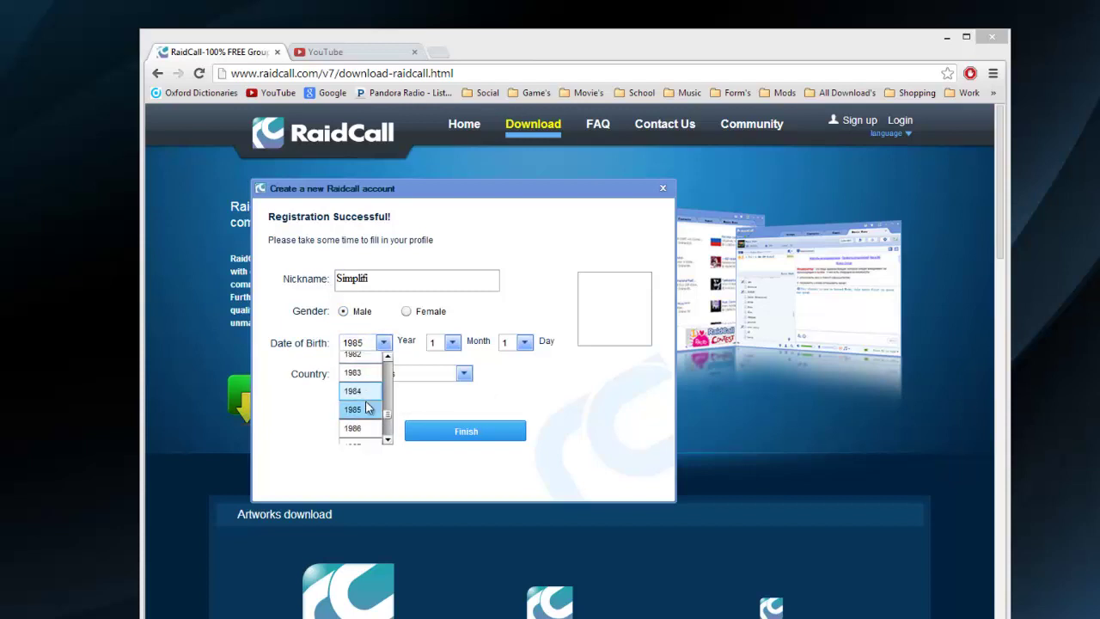
scroll(361, 400, "down", 3)
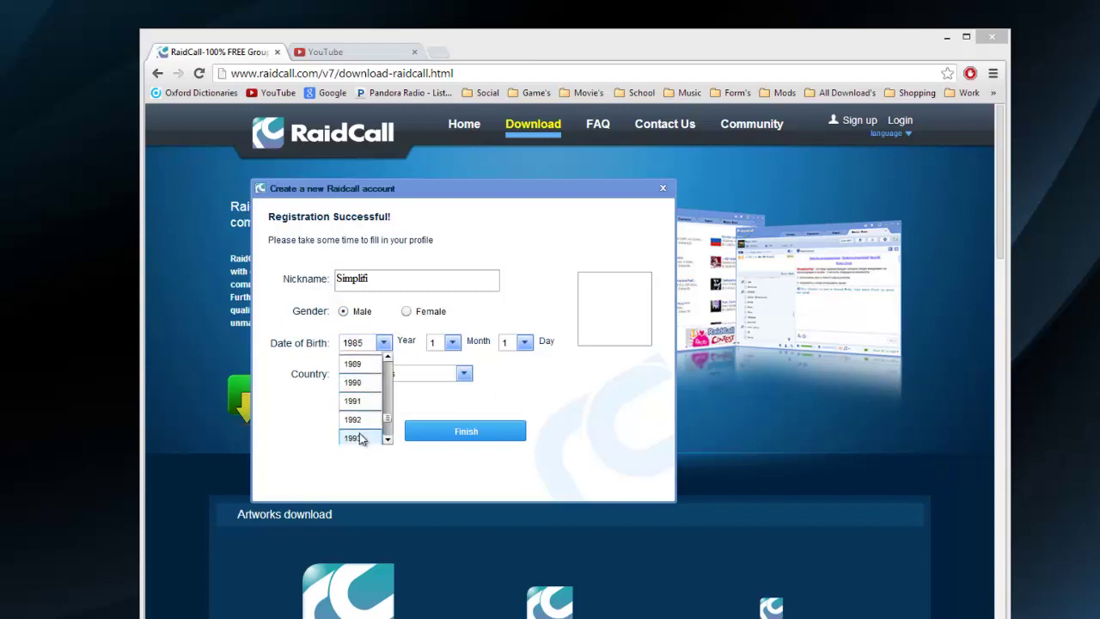
scroll(359, 421, "down", 1)
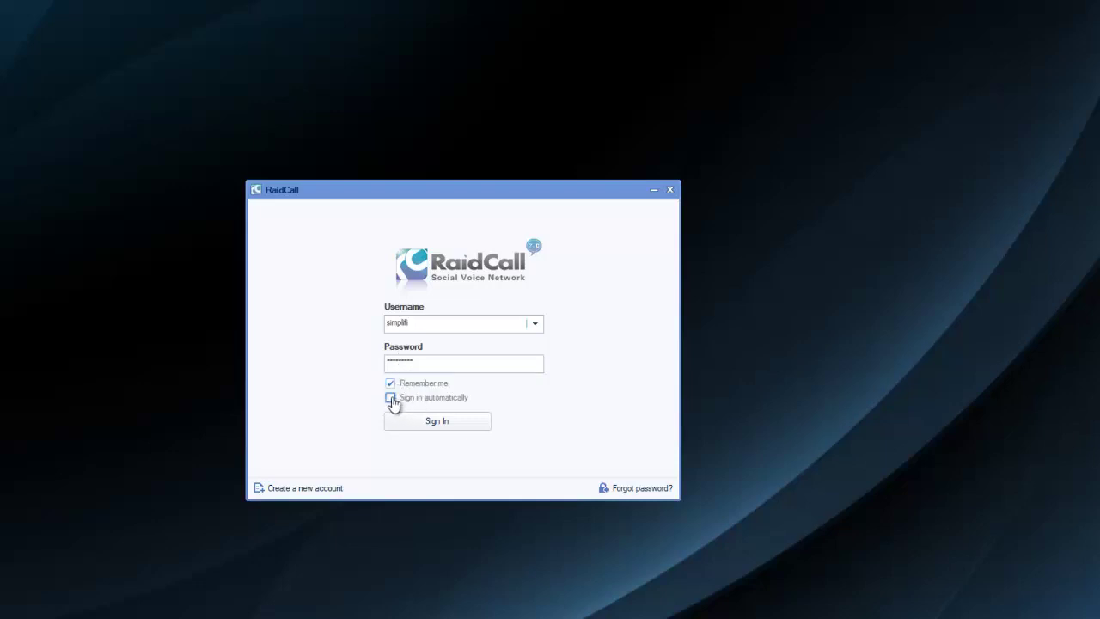
left_click(391, 398)
left_click(444, 425)
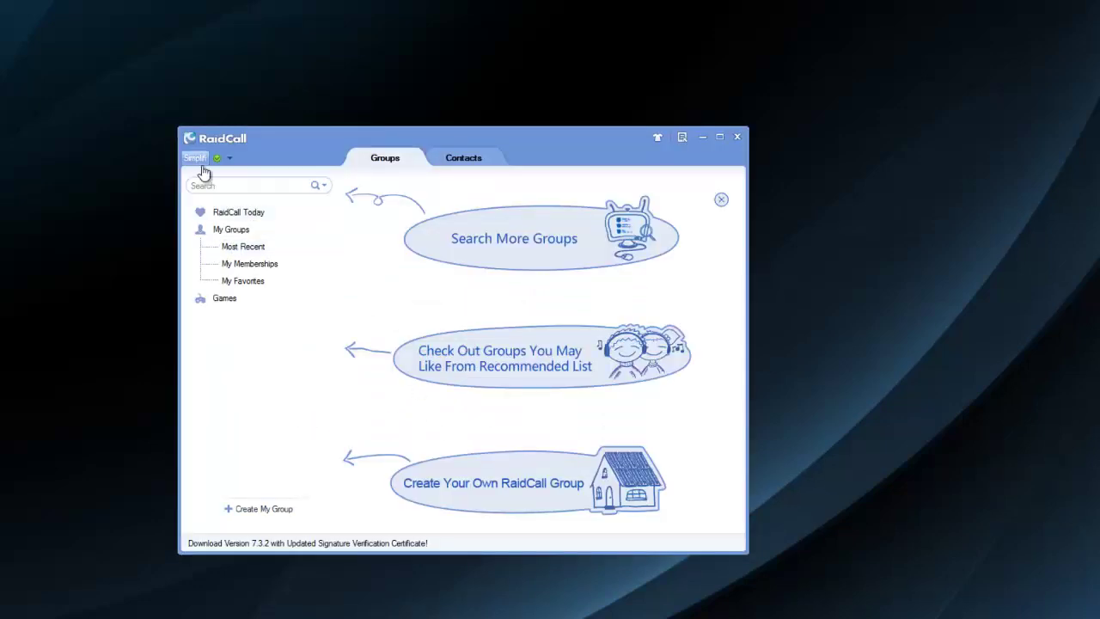
Browse the World of Warcraft groups and search for group ID 2587499.
left_click(224, 297)
left_click(251, 349)
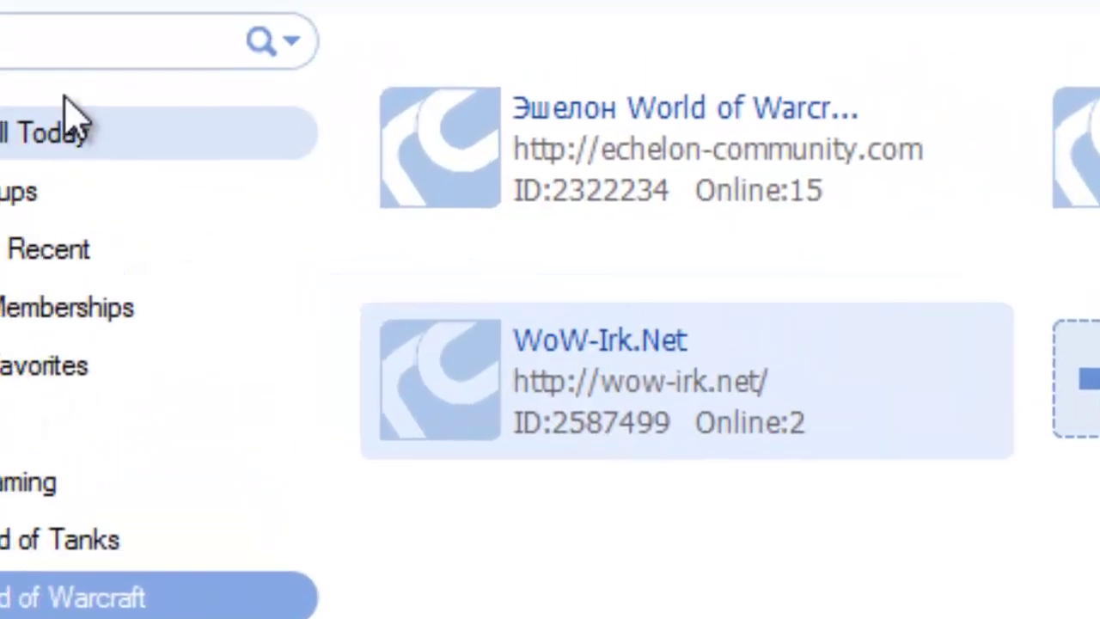
left_click(285, 184)
type("25")
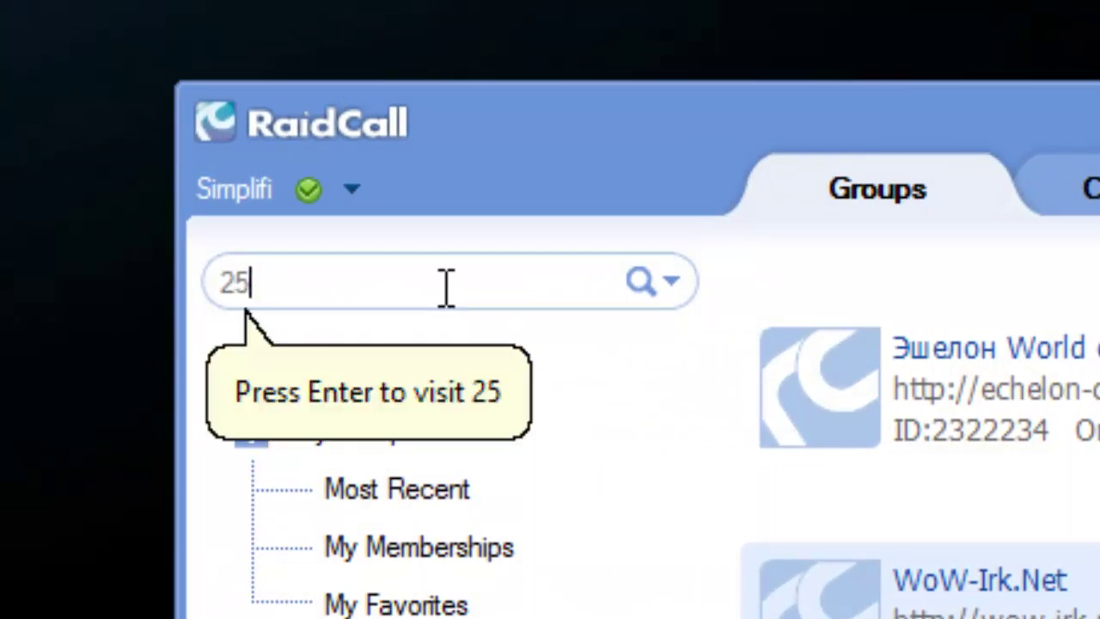
type("8")
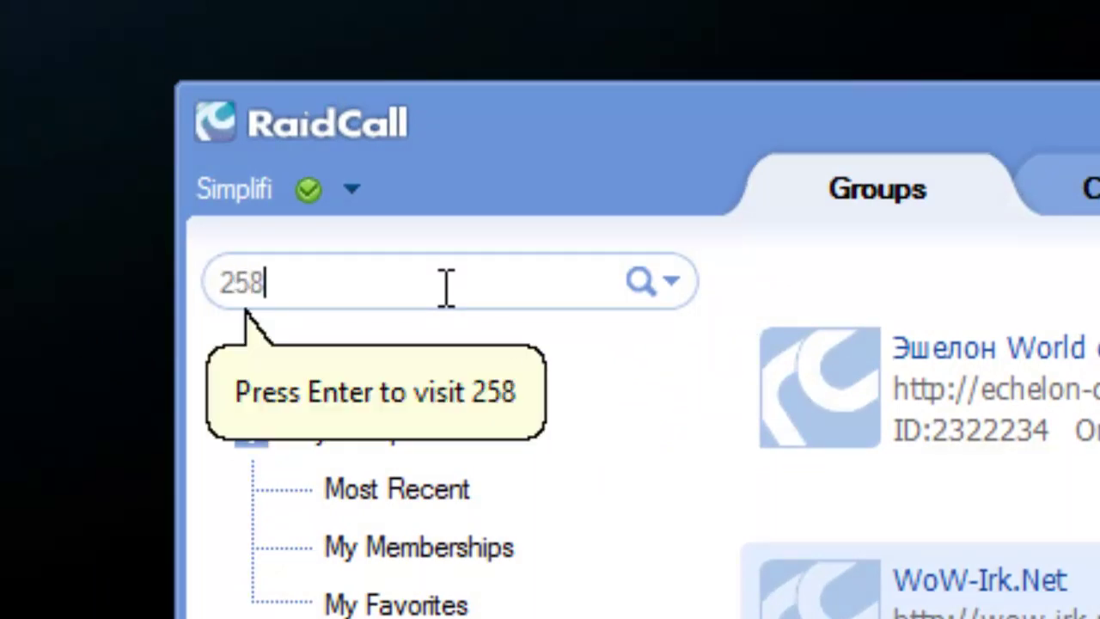
type("7")
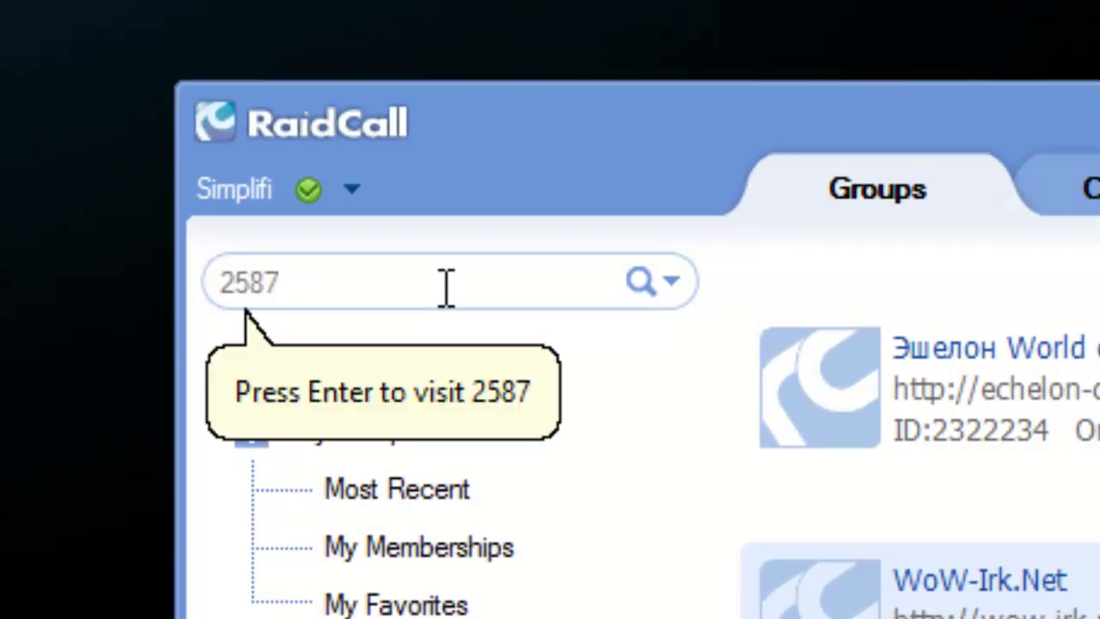
type("499")
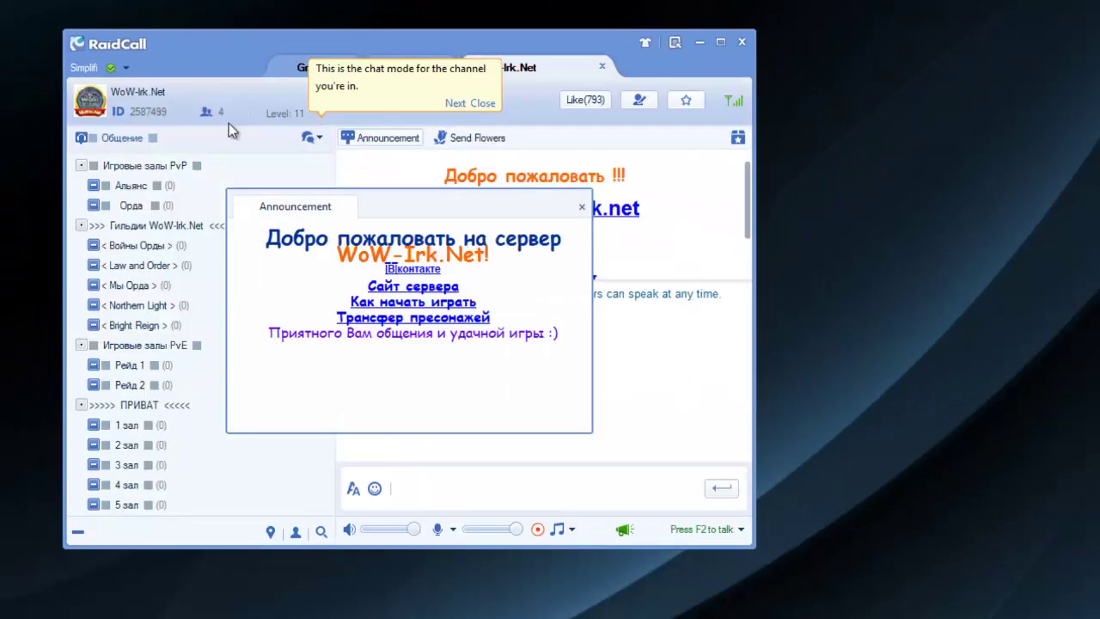
Close the WoW-Irk.Net group and show My Memberships, which lists no joined groups.
left_click(601, 66)
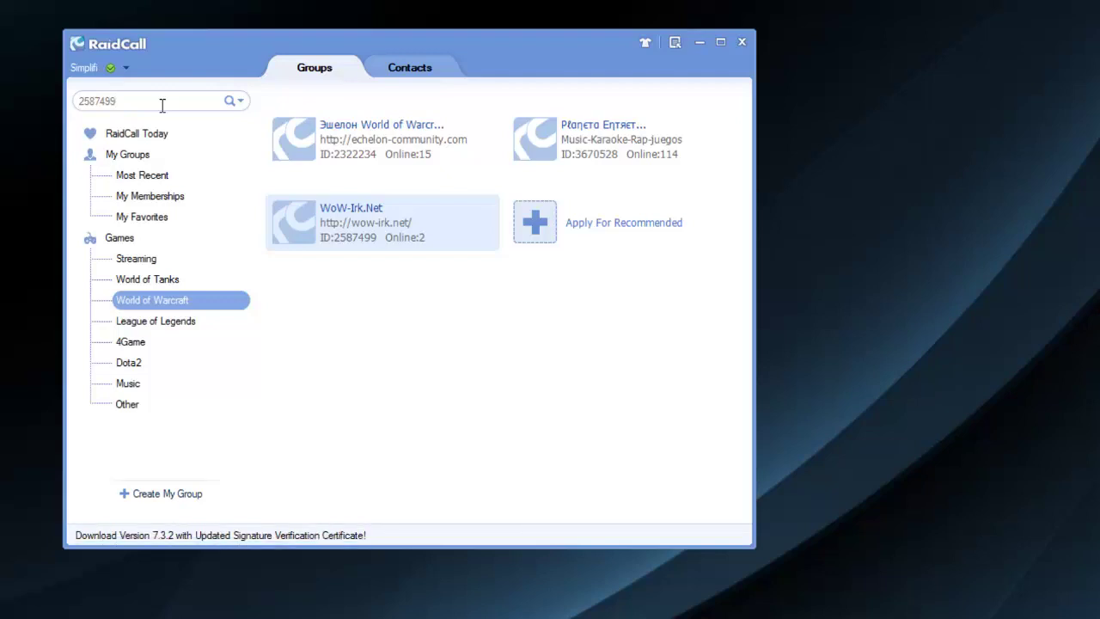
key("Return")
left_click(189, 195)
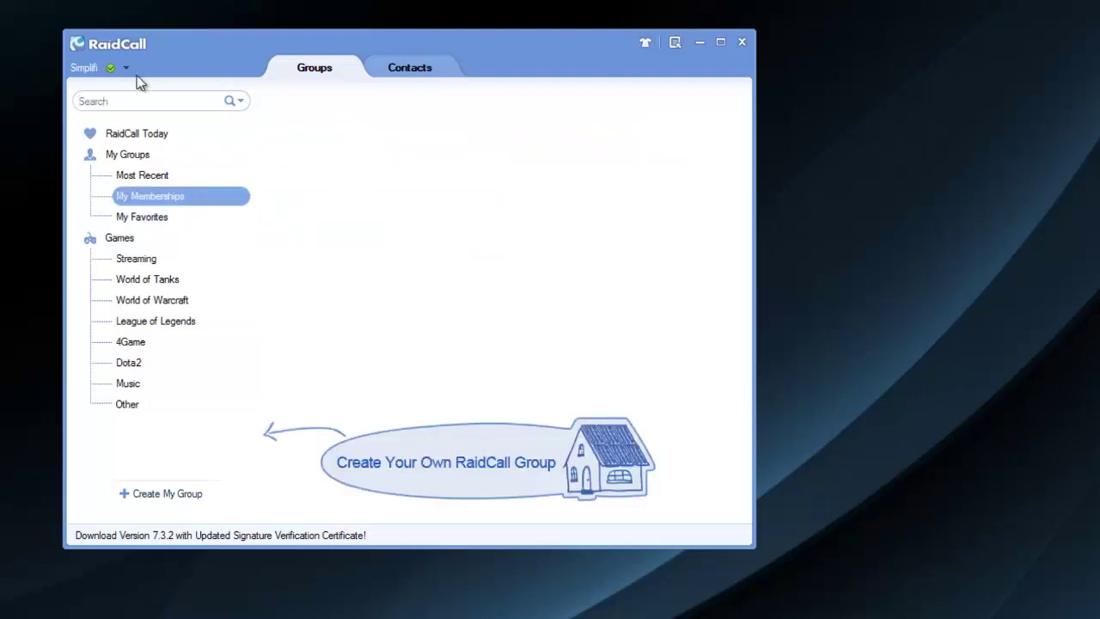
left_click(138, 100)
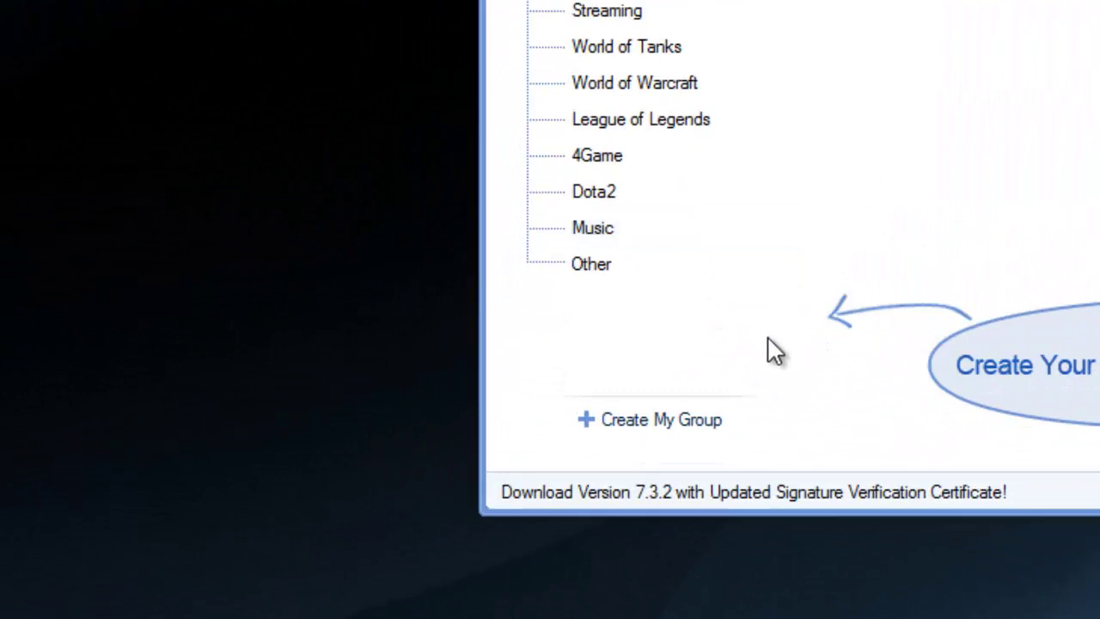
Start a Game-type group listing World of Warcraft, Minecraft, Diablo 3 and League of Legends.
left_click(678, 424)
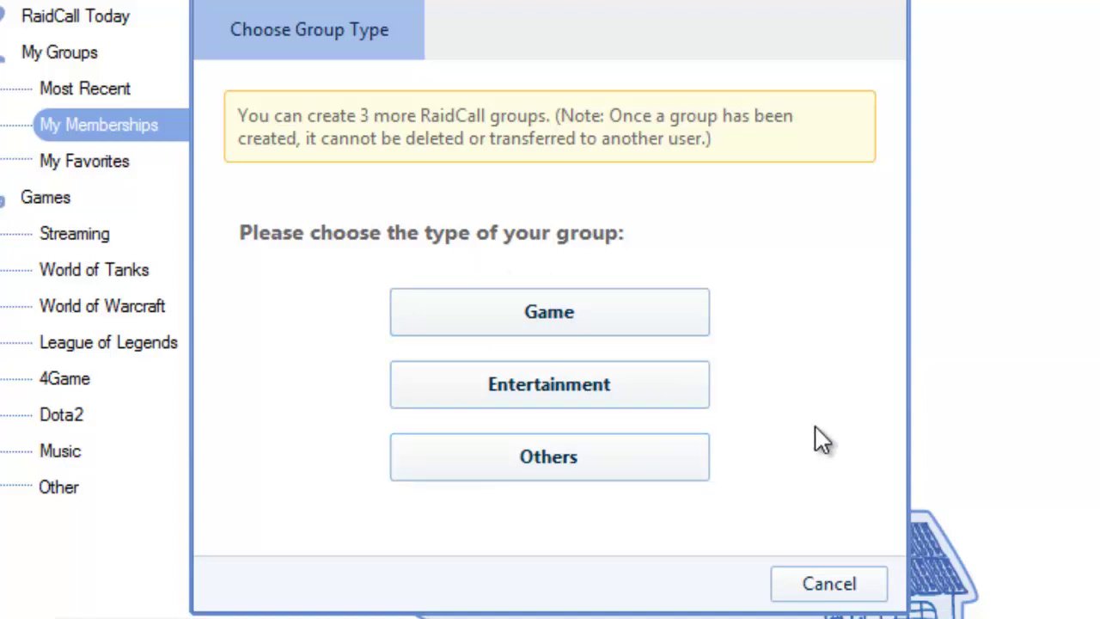
left_click(584, 314)
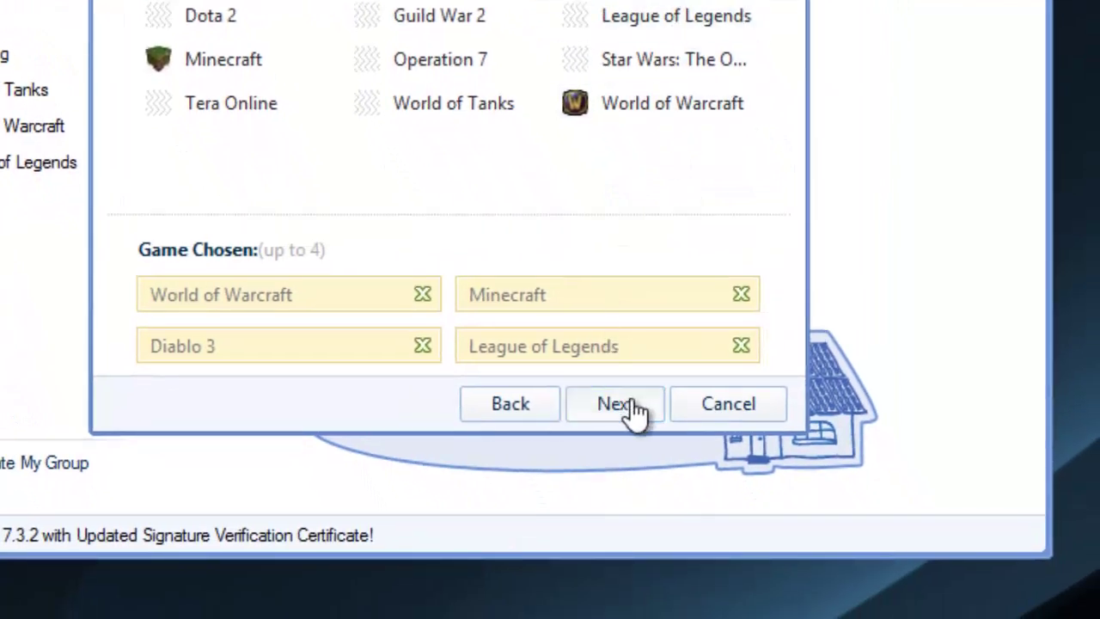
left_click(633, 404)
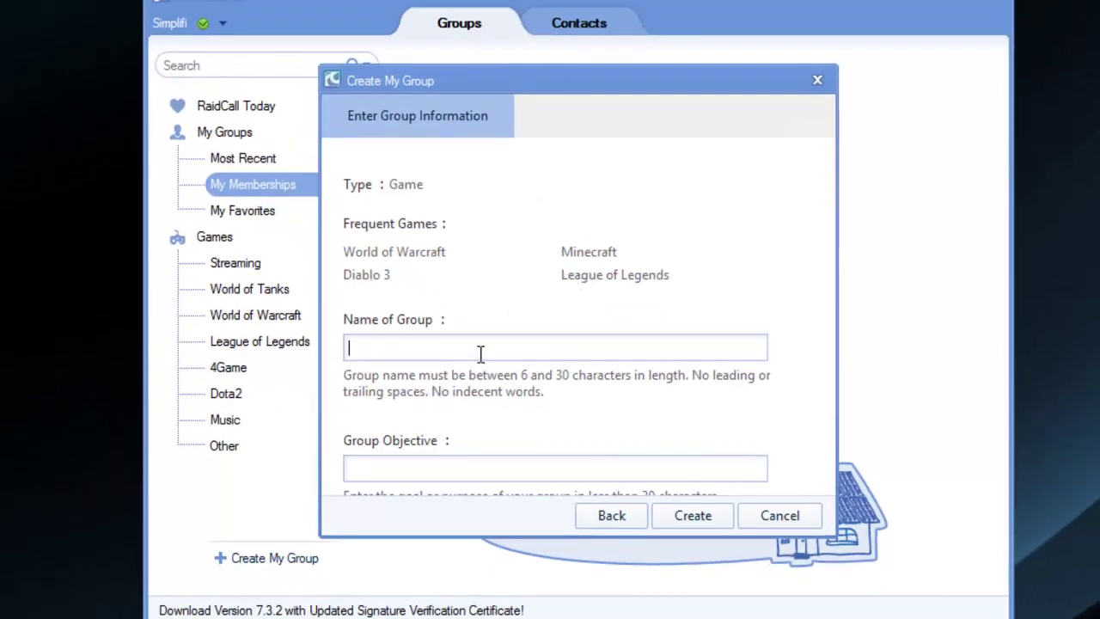
Create the group 'Simplifi Test' with objective 'Teach Others About Raid Call'.
type("Sim")
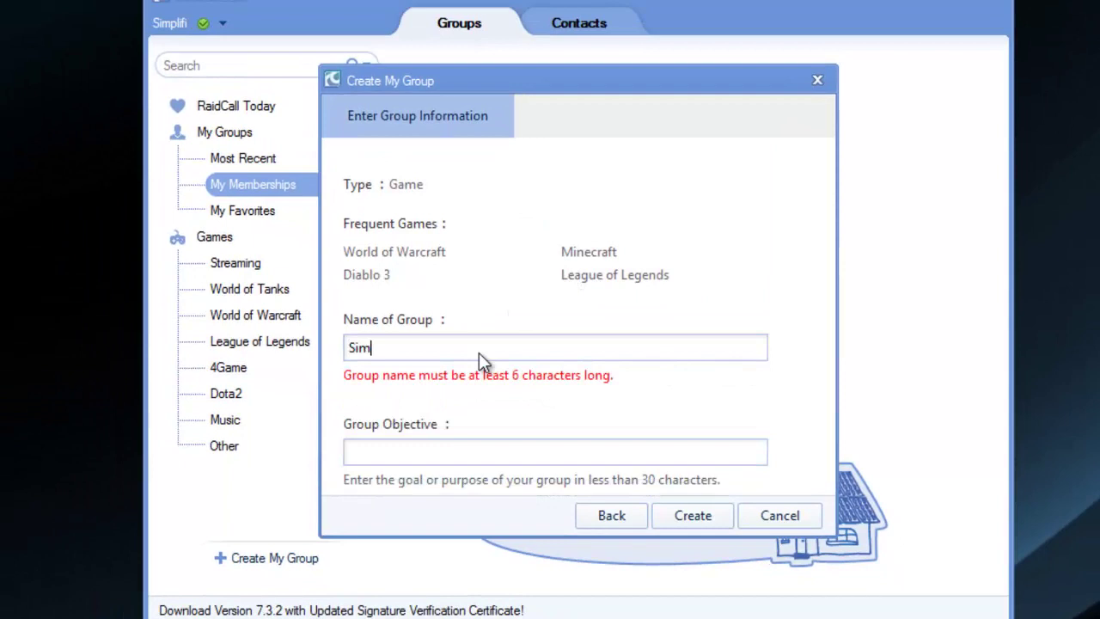
type("plifi Test")
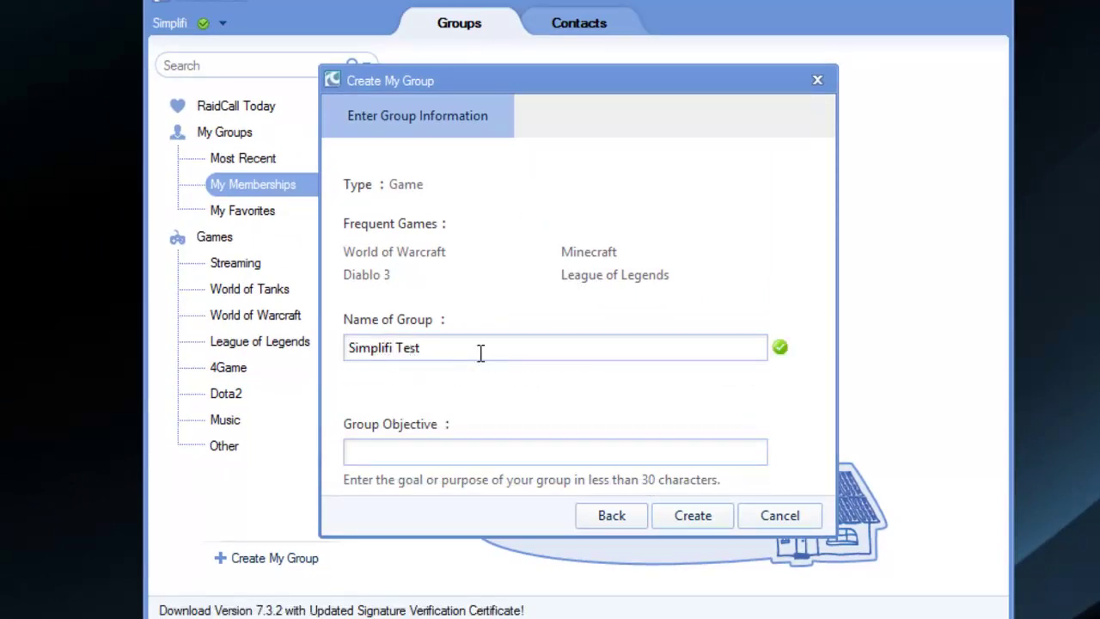
left_click(479, 453)
type("Teach Th")
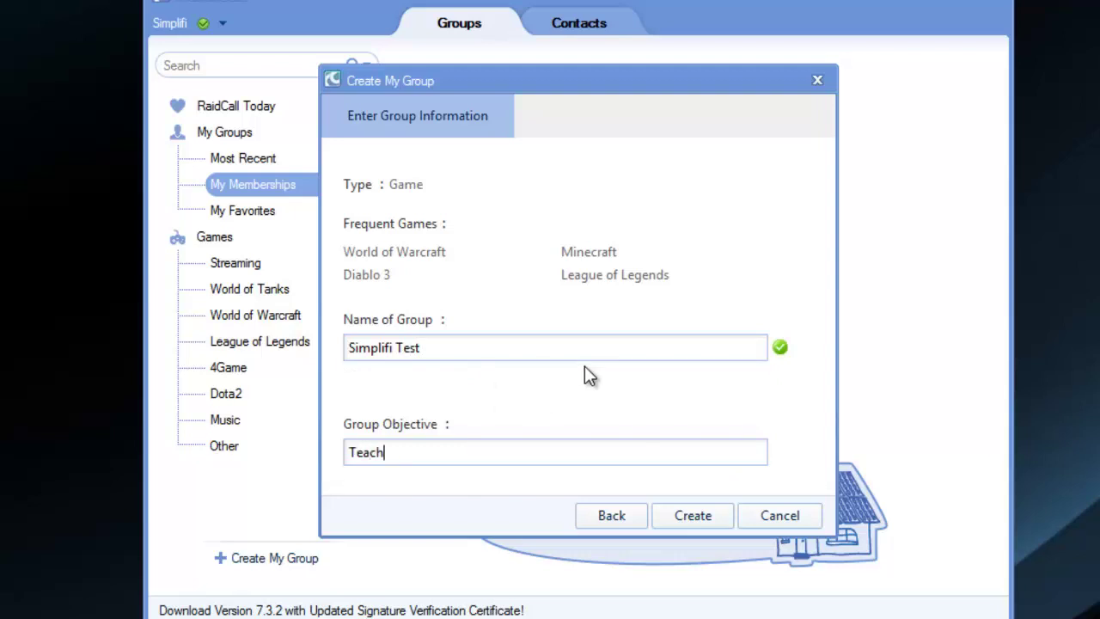
key("BackSpace")
key("BackSpace")
type("Others Abou")
type("t Raid Call")
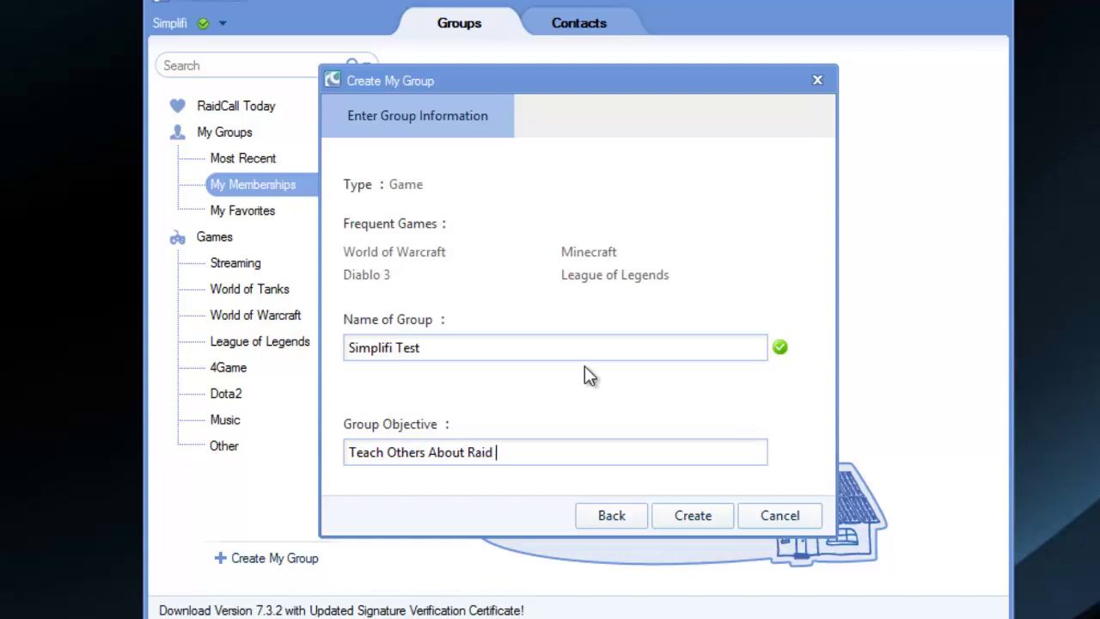
left_click(711, 514)
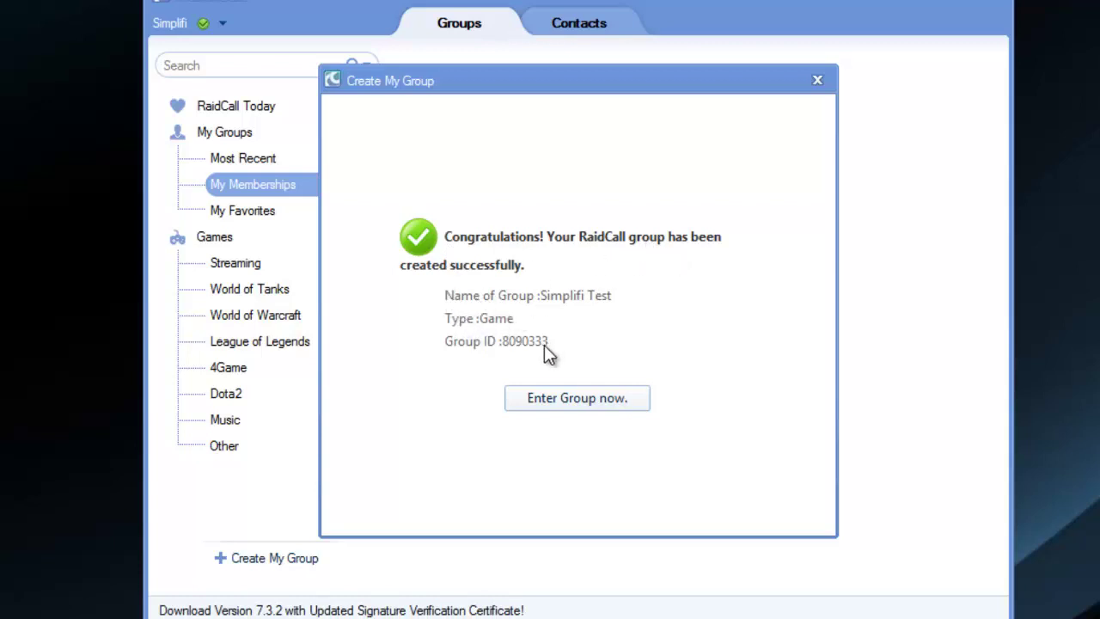
Enter the Simplifi Test group and create a top-level channel named 'Group 01'.
left_click(593, 399)
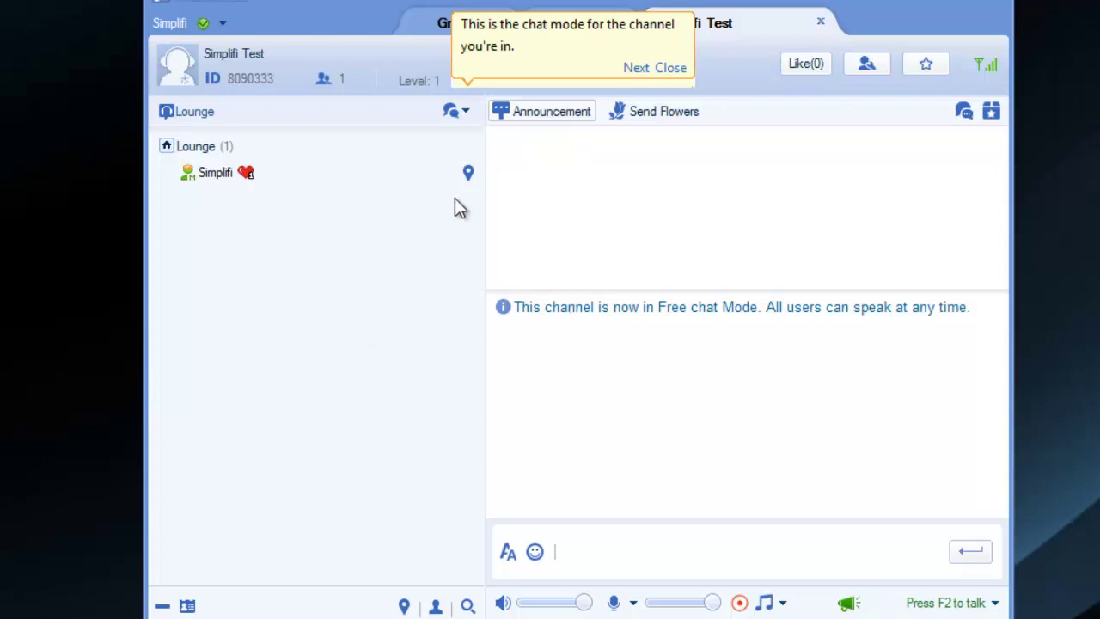
right_click(376, 267)
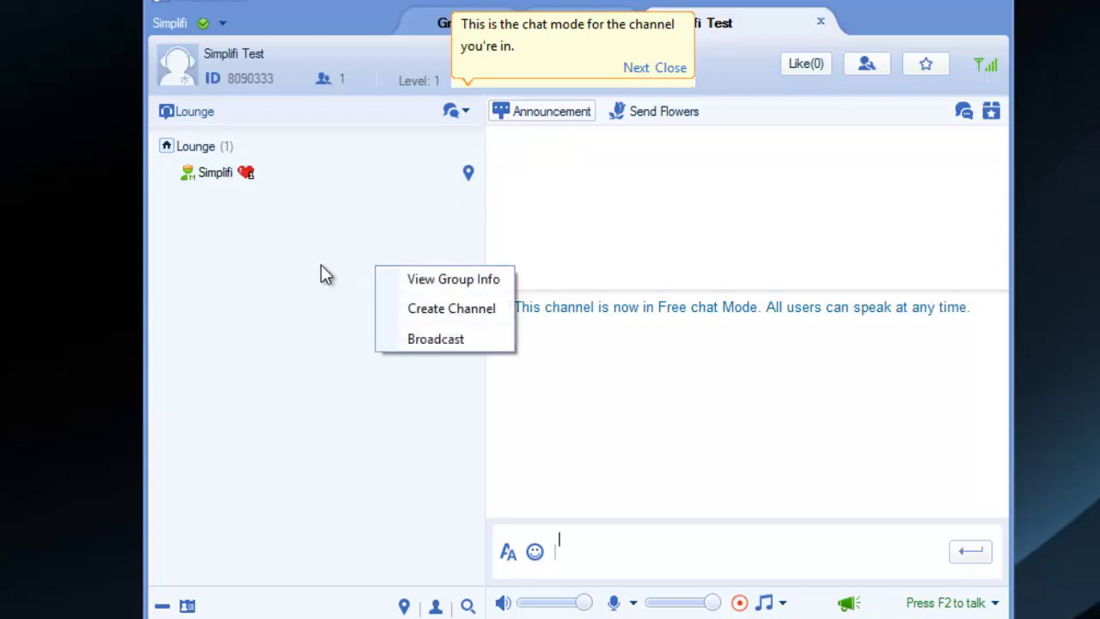
left_click(455, 308)
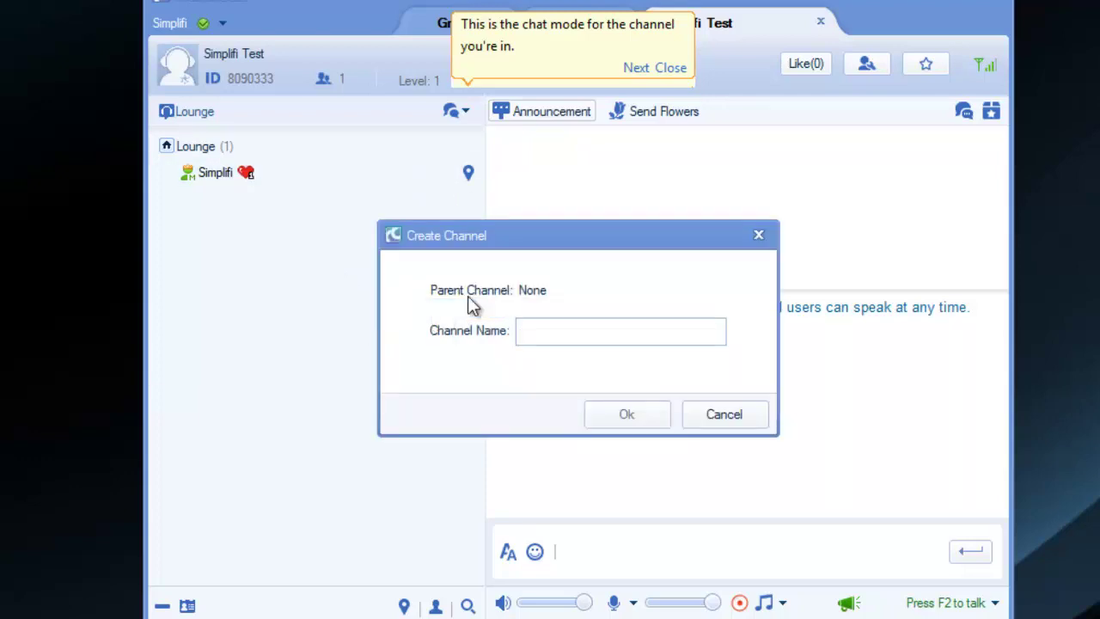
type("Group One")
key("BackSpace")
key("BackSpace")
key("BackSpace")
type("1-")
key("BackSpace")
key("BackSpace")
type("01")
key("Return")
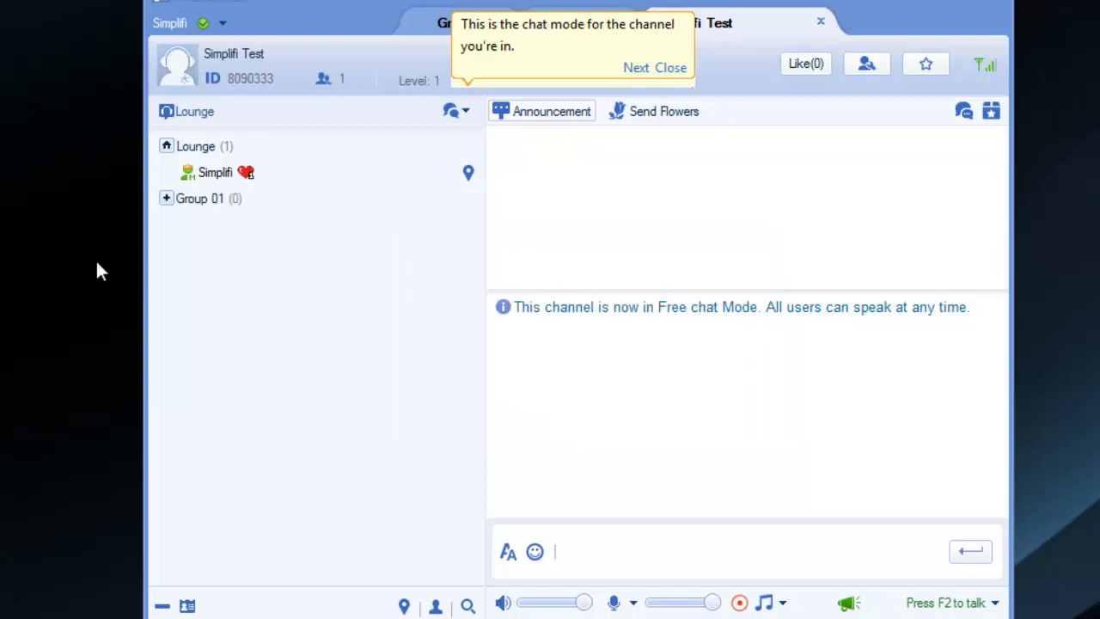
Join Group 01 and create a sub-channel named 'Social' inside it.
double_click(275, 209)
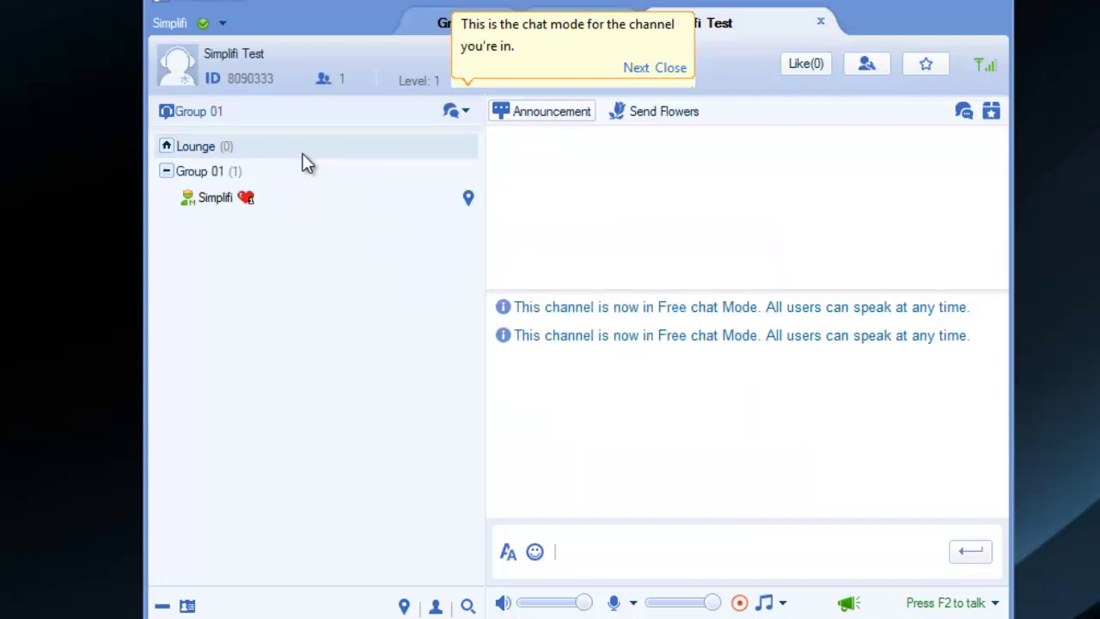
right_click(301, 170)
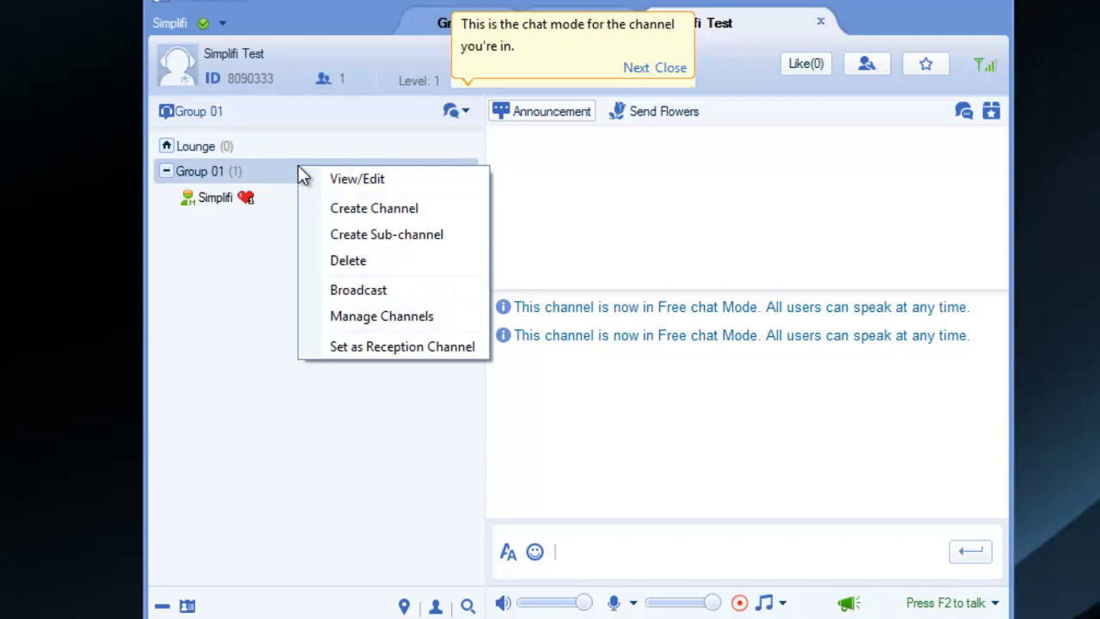
left_click(438, 245)
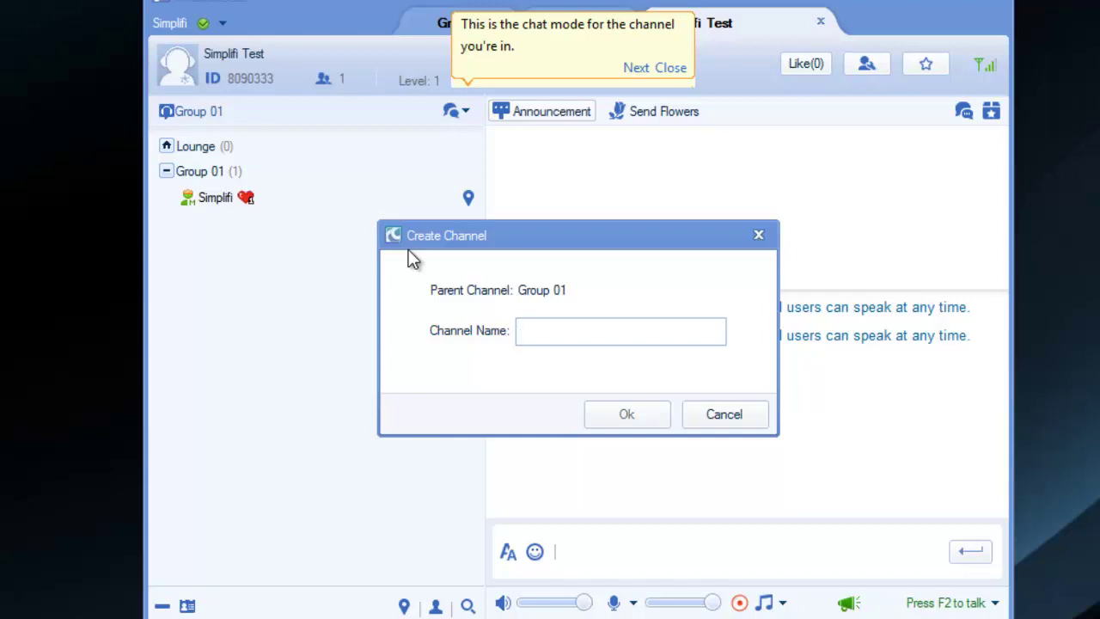
type("Sp")
key("BackSpace")
type("oi")
key("BackSpace")
key("BackSpace")
type("oic")
key("BackSpace")
key("BackSpace")
type("cial")
key("Return")
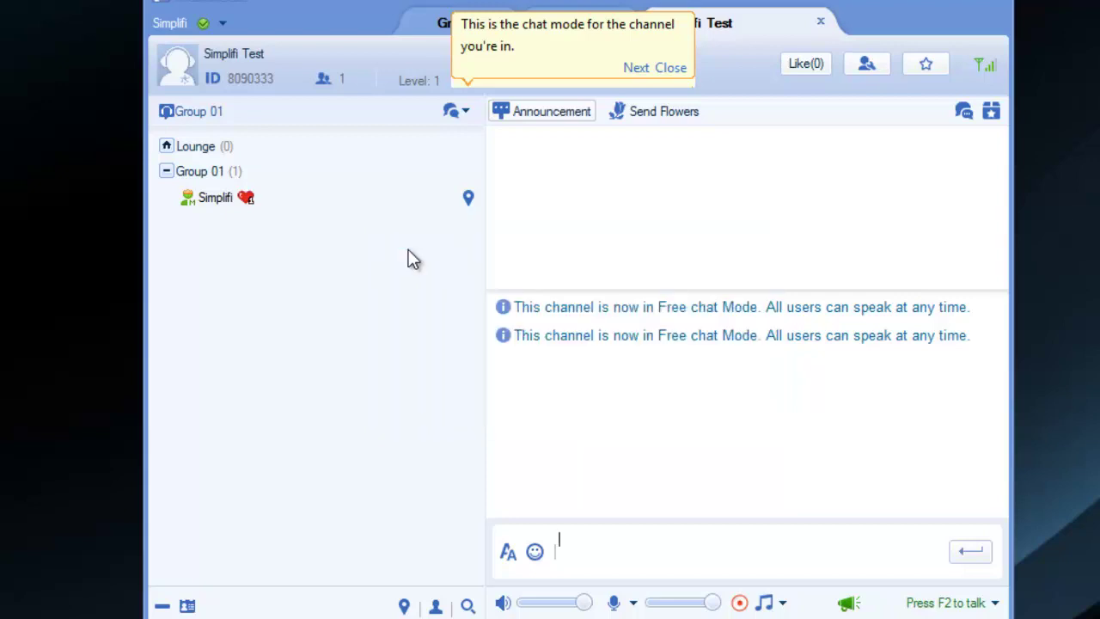
Join the Social channel, then create a new top-level channel named 'PvP'.
double_click(293, 215)
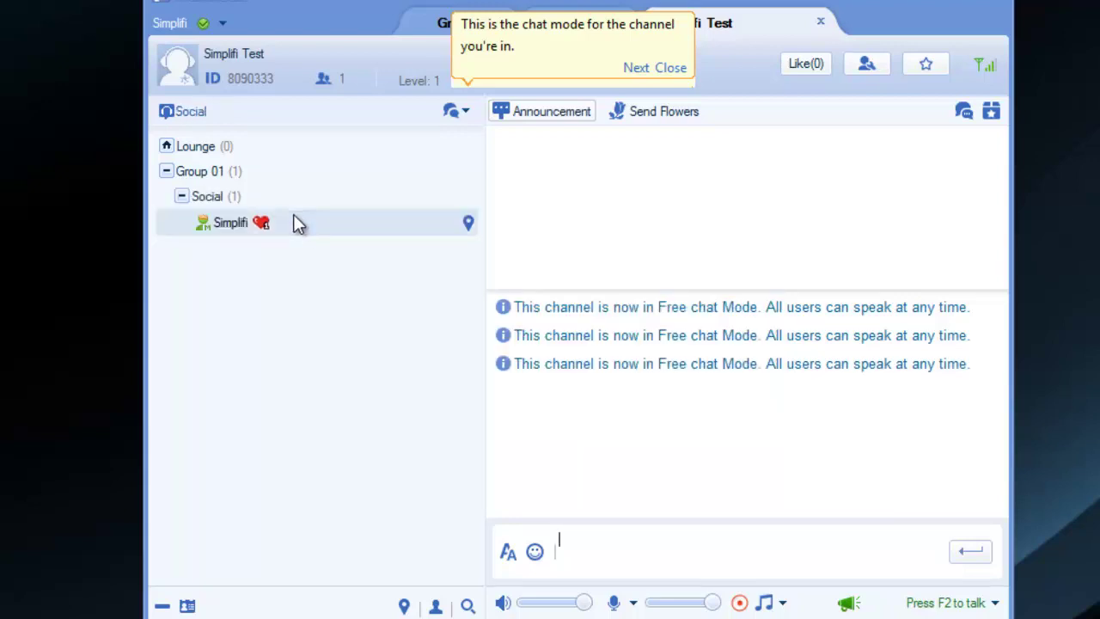
left_click(283, 206)
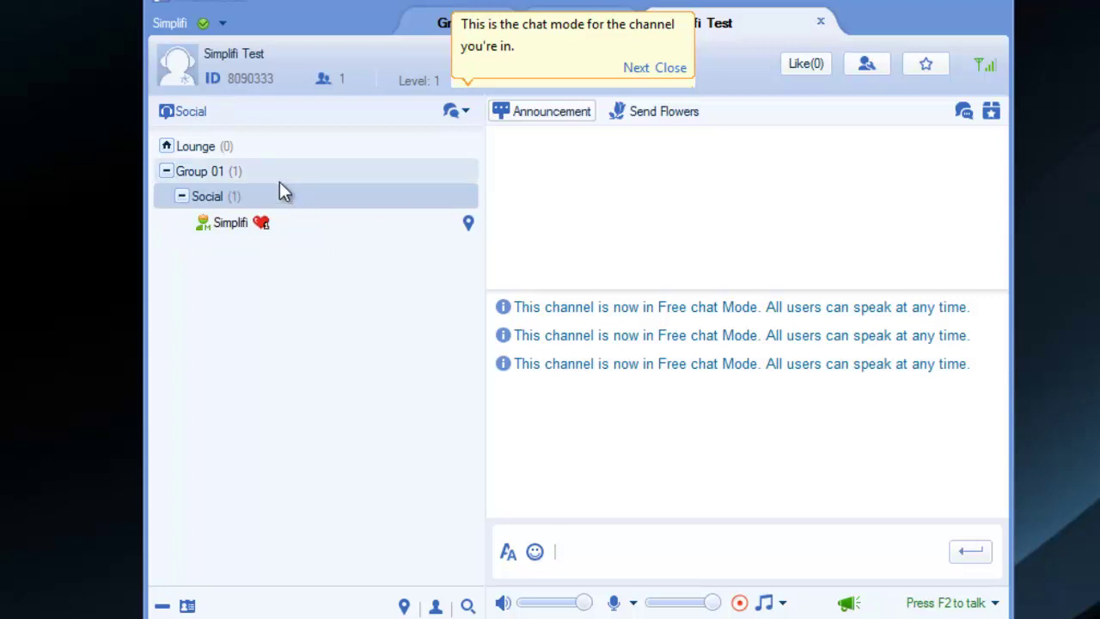
right_click(290, 179)
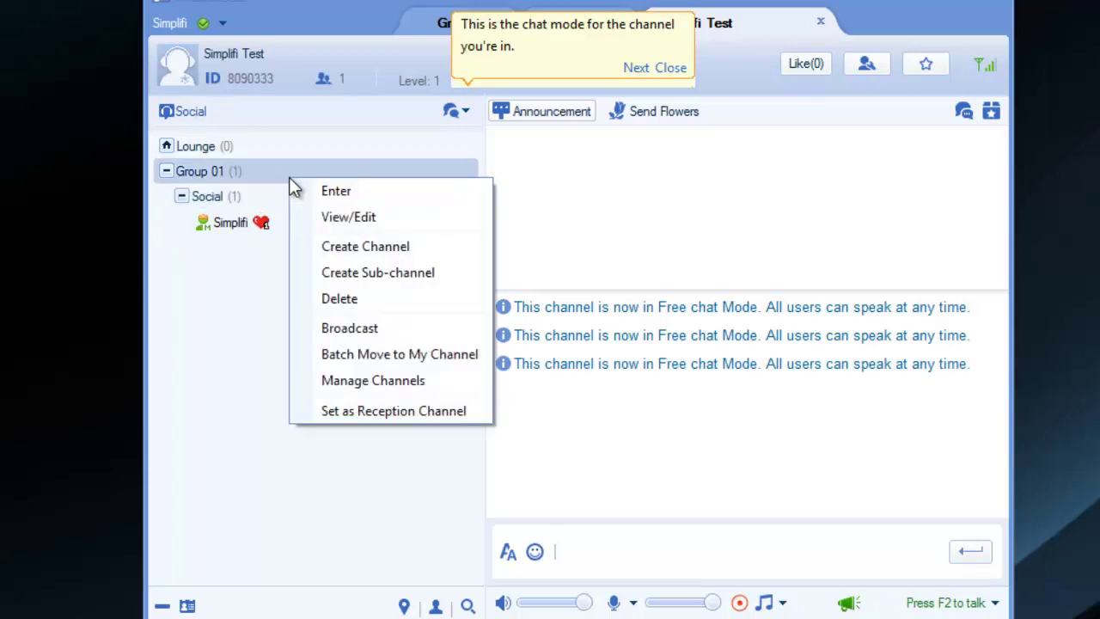
left_click(395, 247)
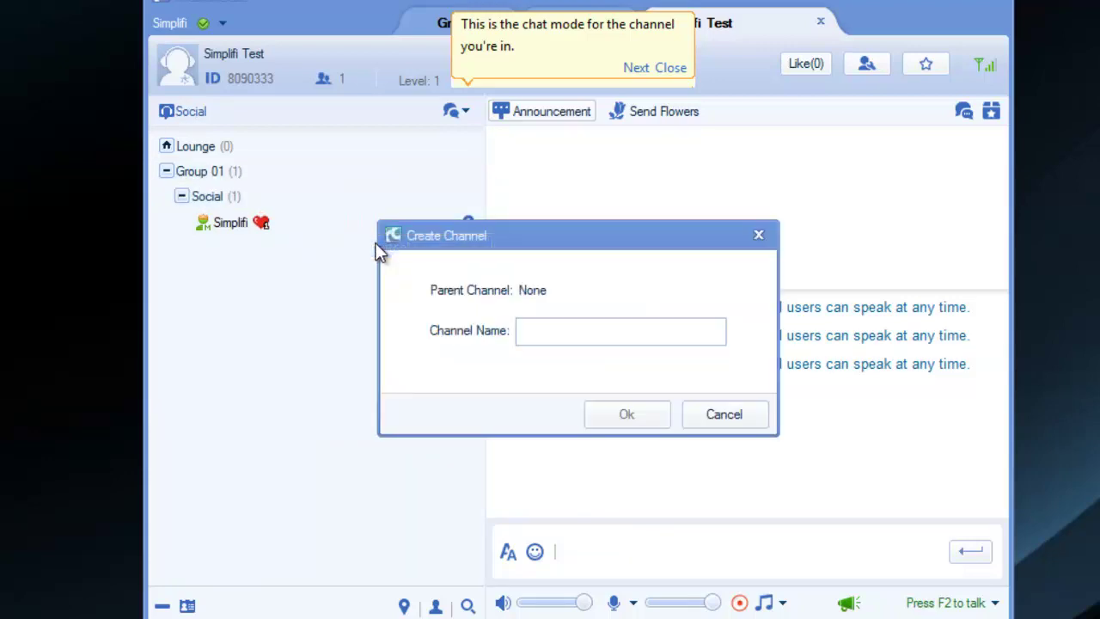
type("PvP")
key("Return")
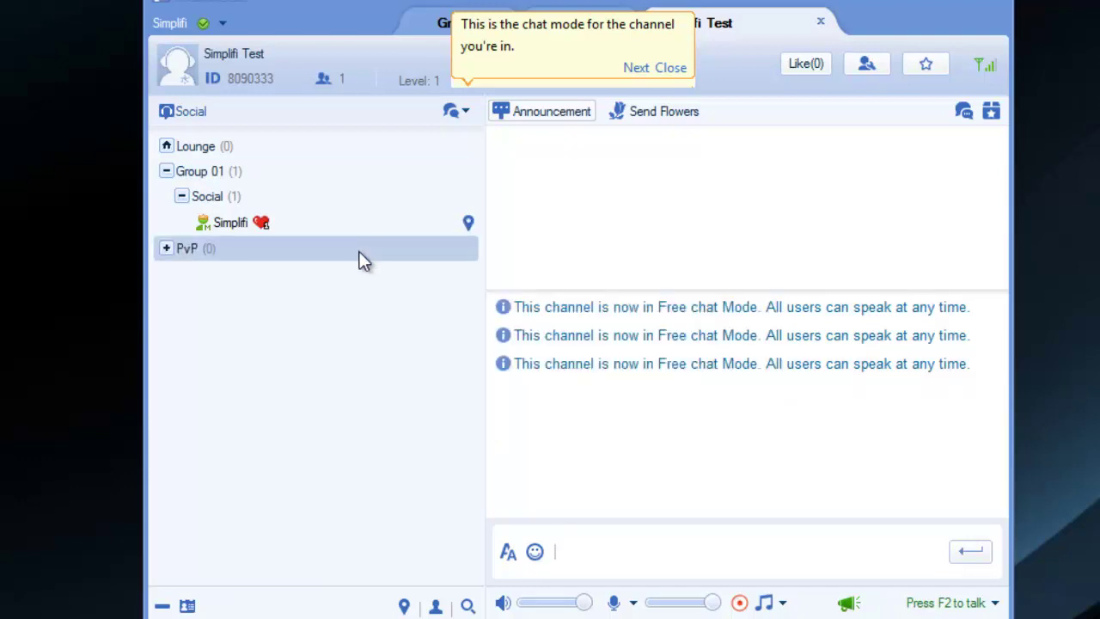
Join PvP and add a sub-channel named 'Group 01' under it.
double_click(361, 258)
right_click(364, 260)
left_click(337, 235)
right_click(337, 236)
right_click(323, 225)
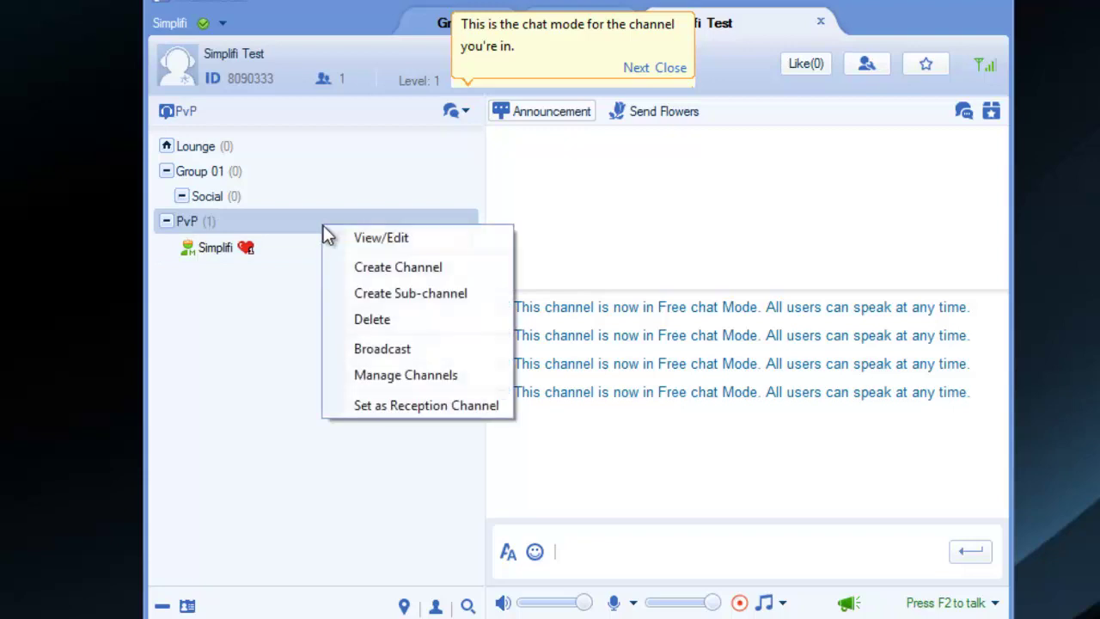
left_click(422, 293)
type("OP")
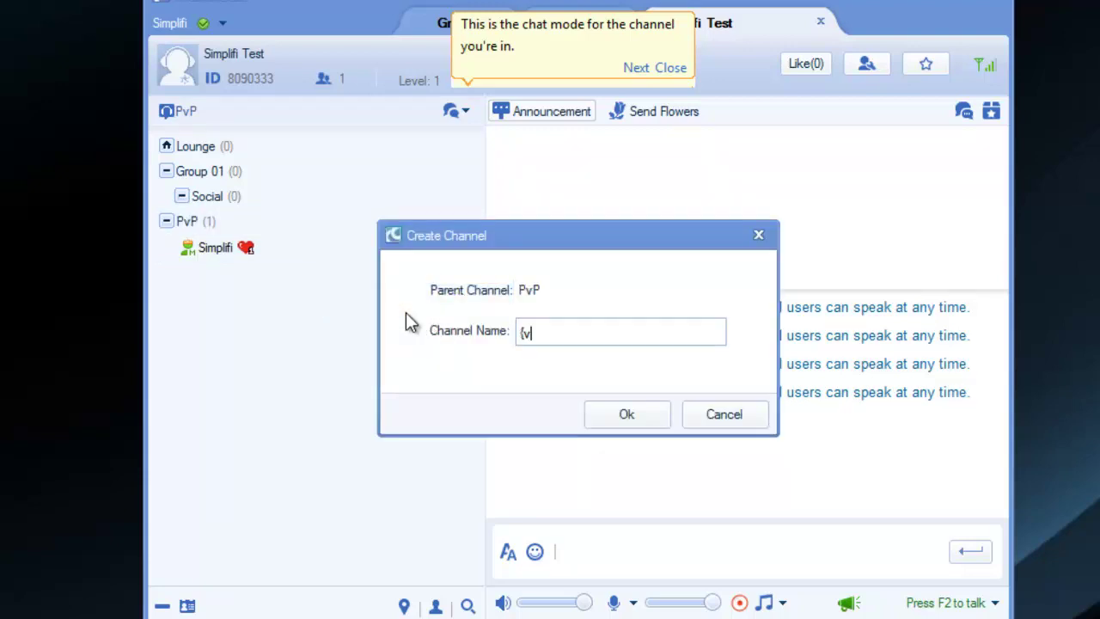
key("BackSpace")
key("BackSpace")
type("Grou")
type("p Gro")
key("BackSpace")
key("BackSpace")
key("BackSpace")
type("0")
key("BackSpace")
type("0")
key("Return")
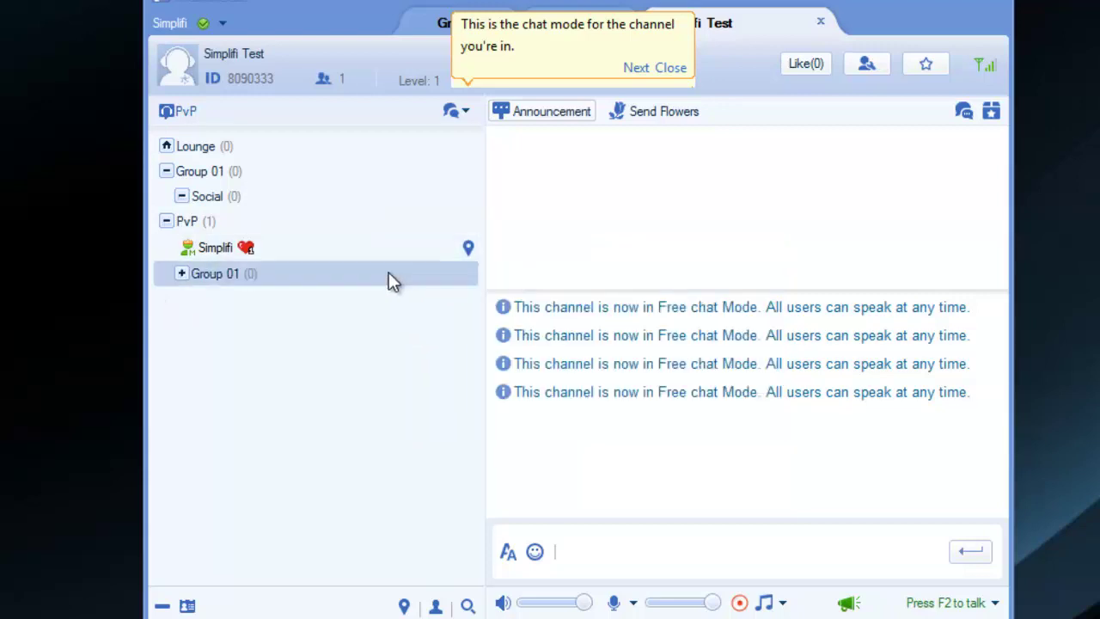
Join Group 01 under PvP, add an AFK channel from PvP's options, then move back to Lounge.
double_click(389, 272)
right_click(315, 221)
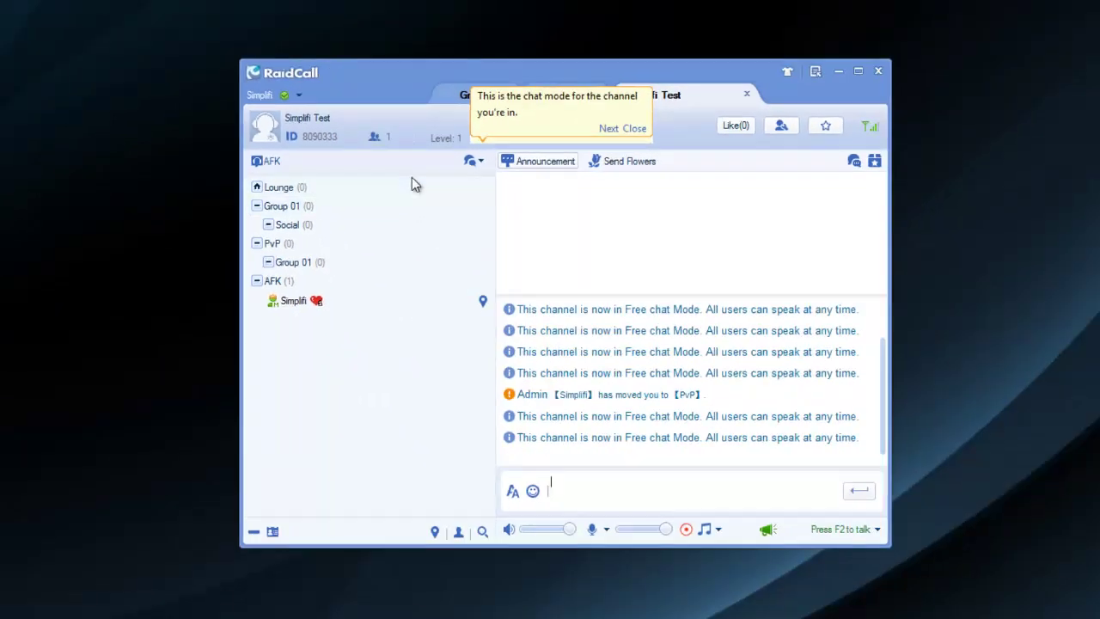
double_click(420, 188)
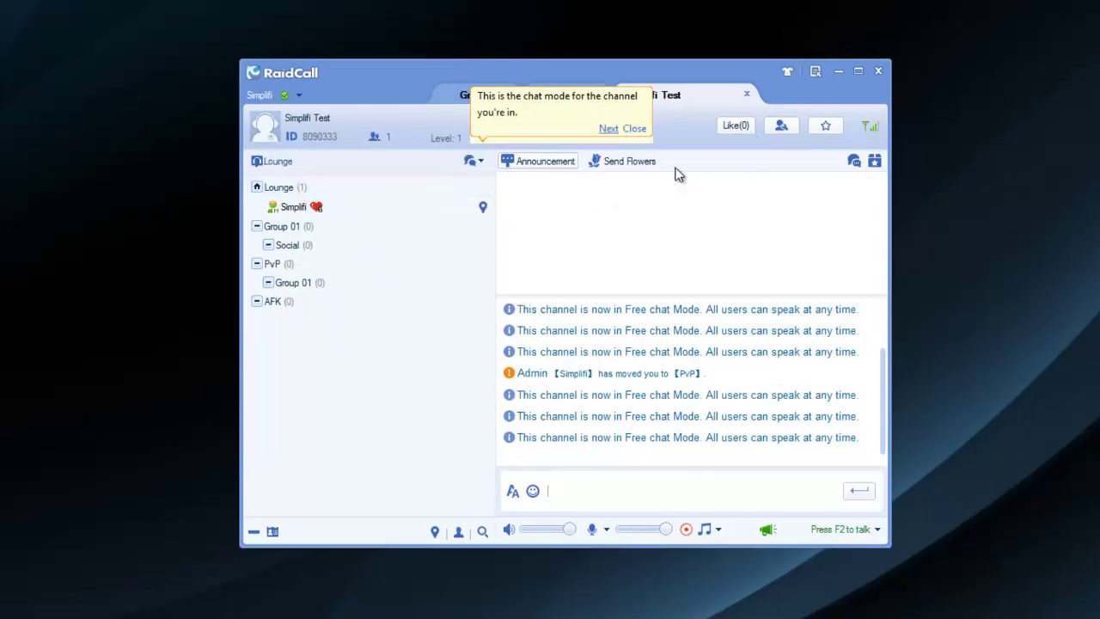